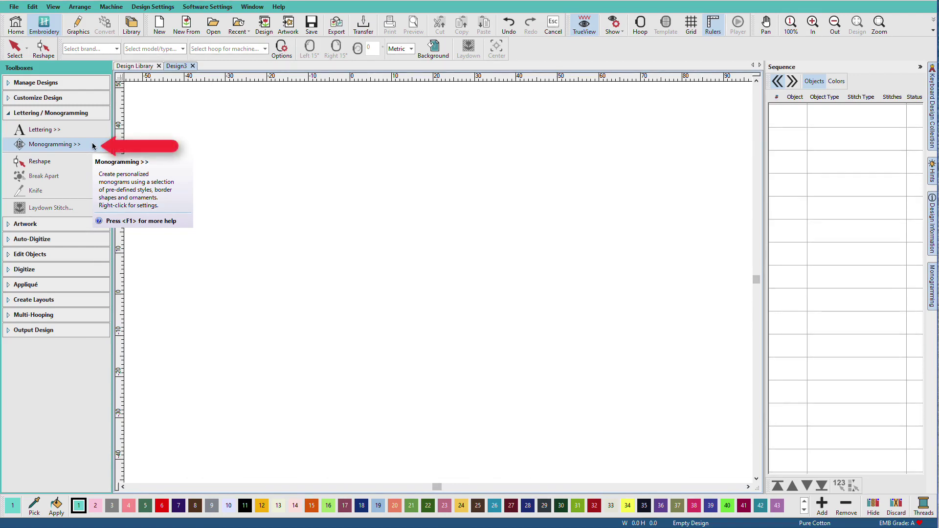
Open the monogram template designs and view the Border and Ornaments category
{"action": "left_click", "coordinate": [93, 145]}
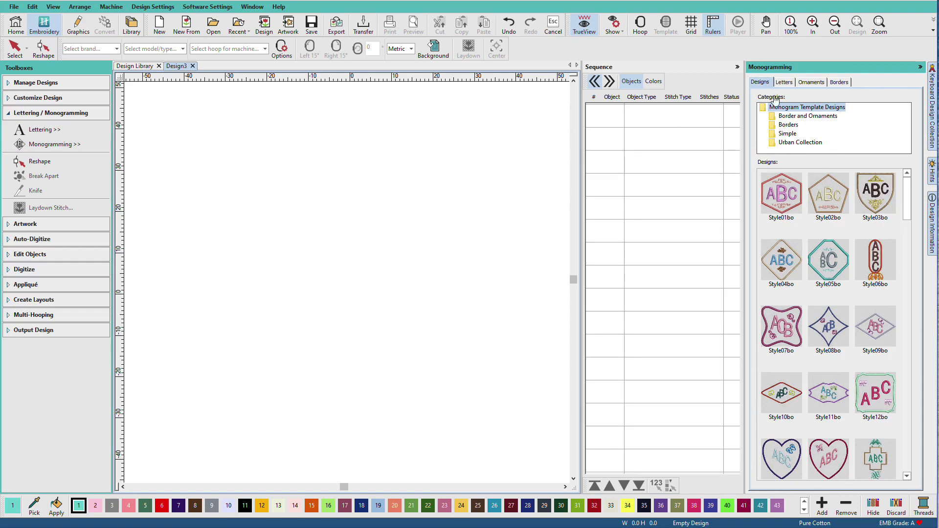
{"action": "mouse_move", "coordinate": [906, 195]}
{"action": "left_mouse_down"}
{"action": "mouse_move", "coordinate": [914, 230]}
{"action": "mouse_move", "coordinate": [911, 182]}
{"action": "left_mouse_up"}
{"action": "left_click", "coordinate": [821, 121]}
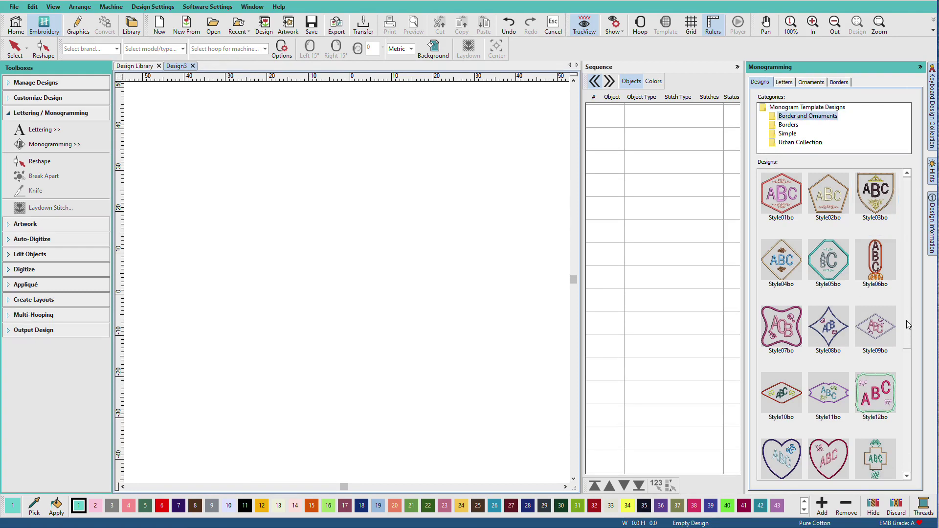
{"action": "left_click_drag", "start_coordinate": [905, 321], "coordinate": [899, 478]}
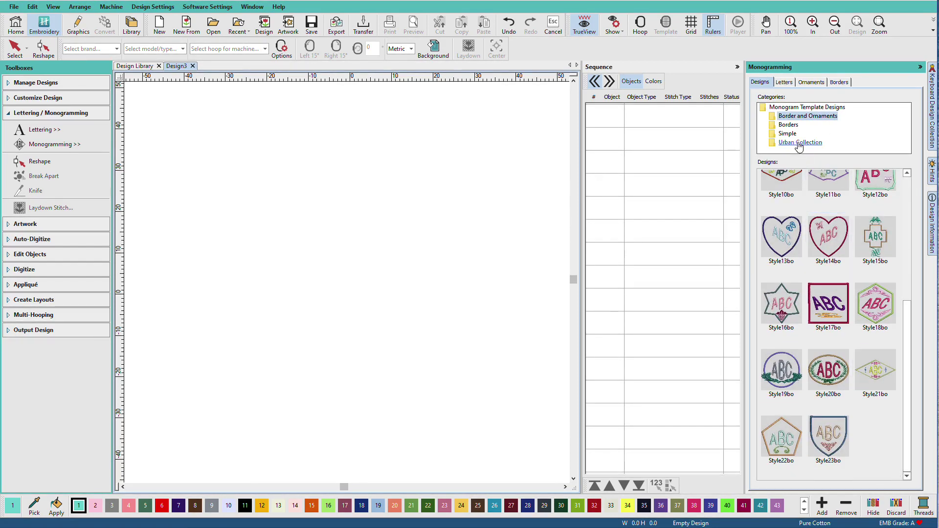
Browse the Borders and Simple categories, then the Urban Collection templates
{"action": "left_click", "coordinate": [795, 126]}
{"action": "left_click_drag", "start_coordinate": [906, 242], "coordinate": [902, 416]}
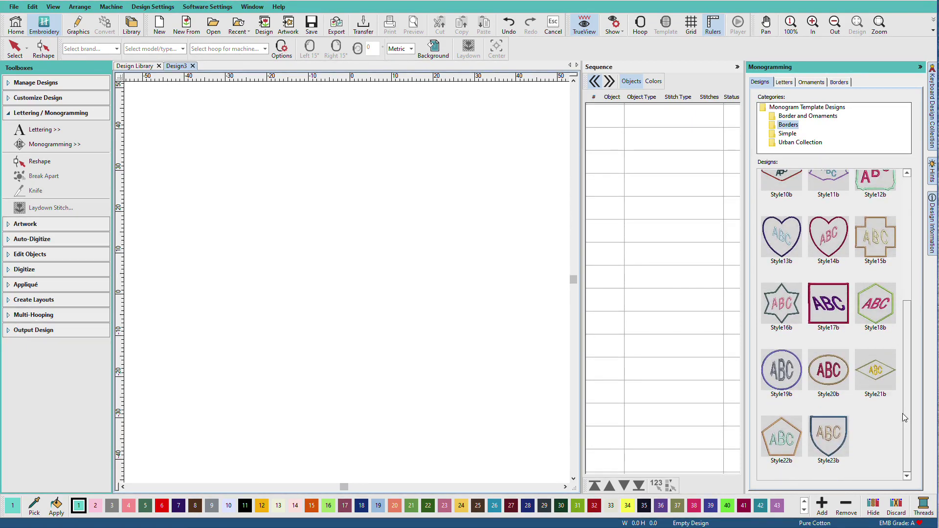
{"action": "left_click", "coordinate": [787, 134]}
{"action": "left_click_drag", "start_coordinate": [910, 321], "coordinate": [906, 460]}
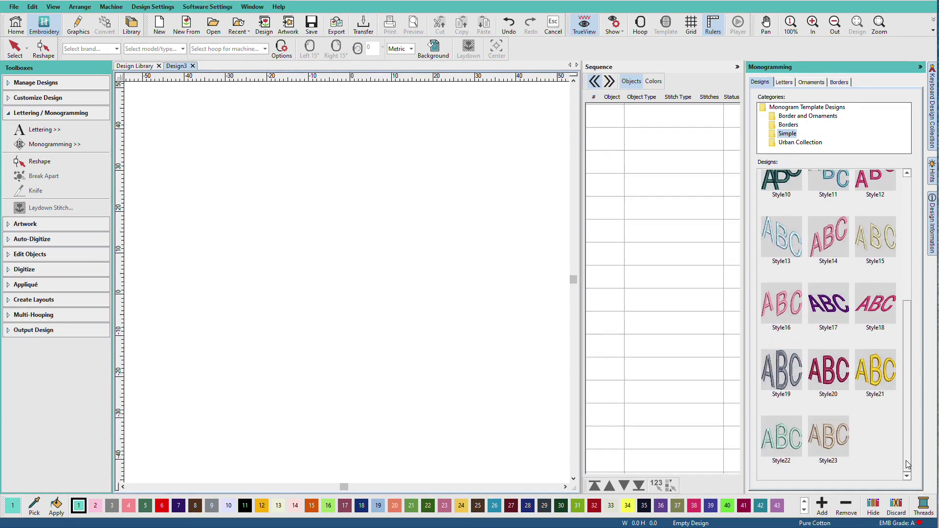
{"action": "left_click", "coordinate": [800, 143]}
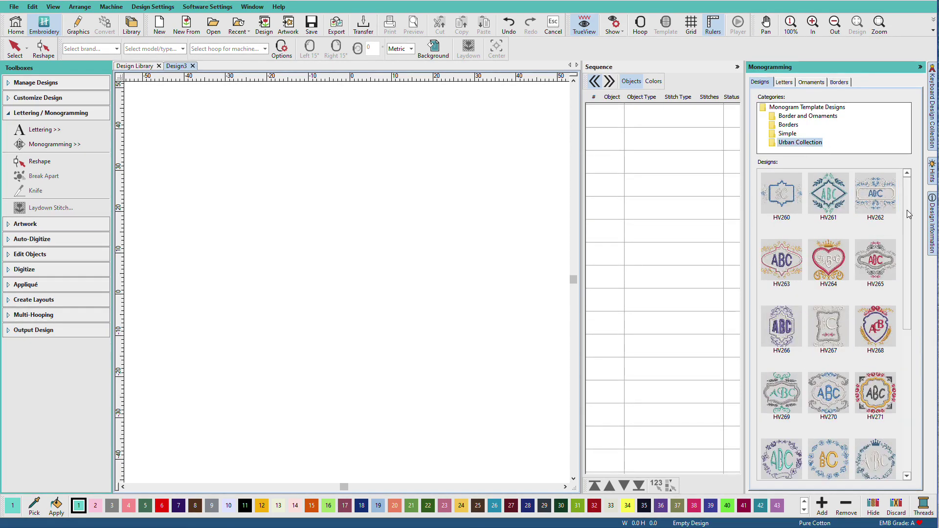
{"action": "left_click_drag", "start_coordinate": [908, 217], "coordinate": [910, 333]}
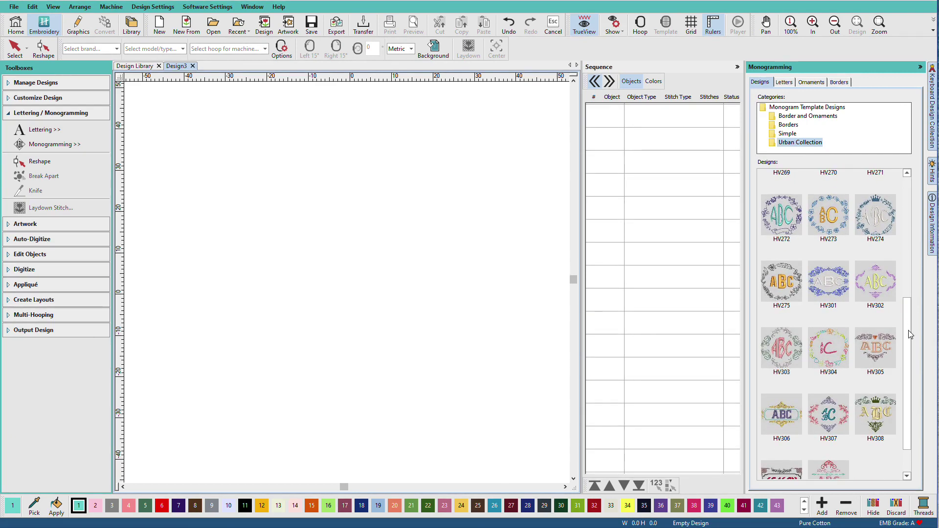
Try the HV272 and HV275 templates, then settle on the HV310 scroll template
{"action": "left_click", "coordinate": [788, 224]}
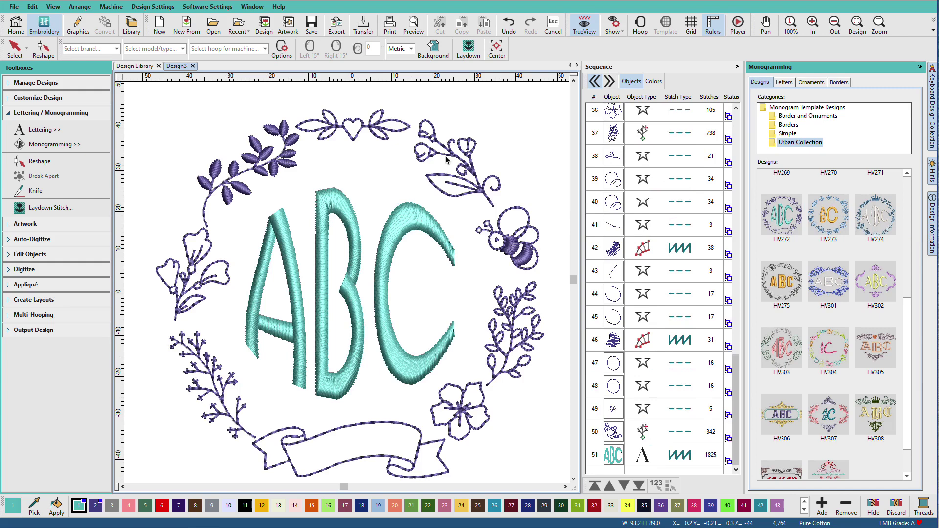
{"action": "key", "text": "ctrl+a"}
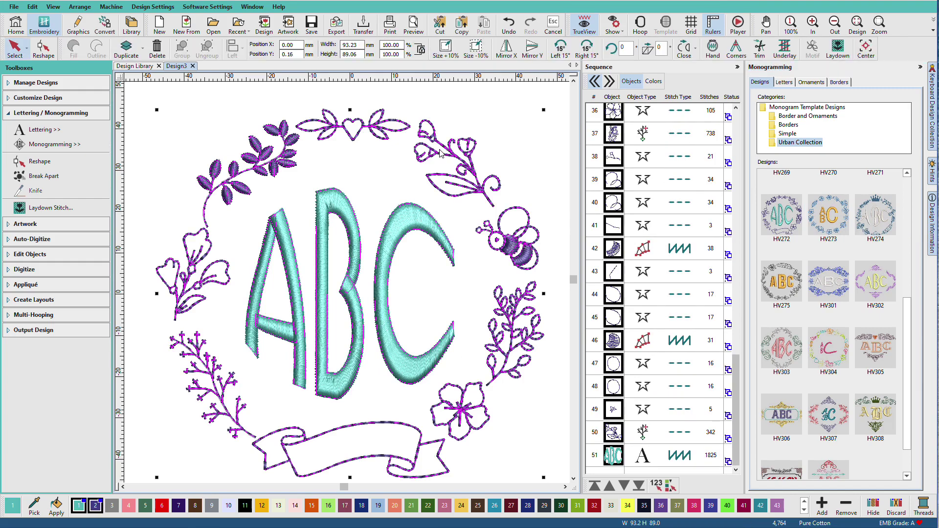
{"action": "left_click", "coordinate": [788, 295]}
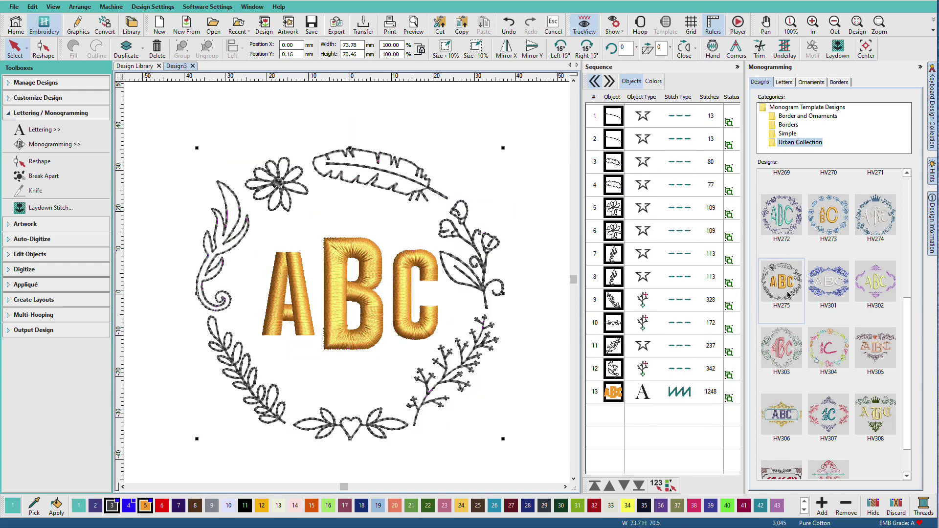
{"action": "left_click", "coordinate": [828, 471]}
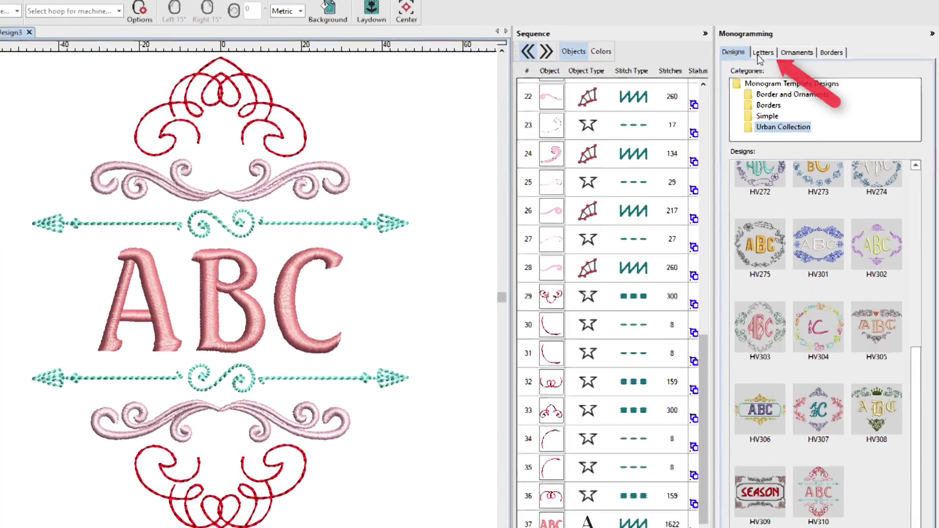
Replace the monogram letters ABC with MGL and apply letter style 1
{"action": "left_click", "coordinate": [760, 53]}
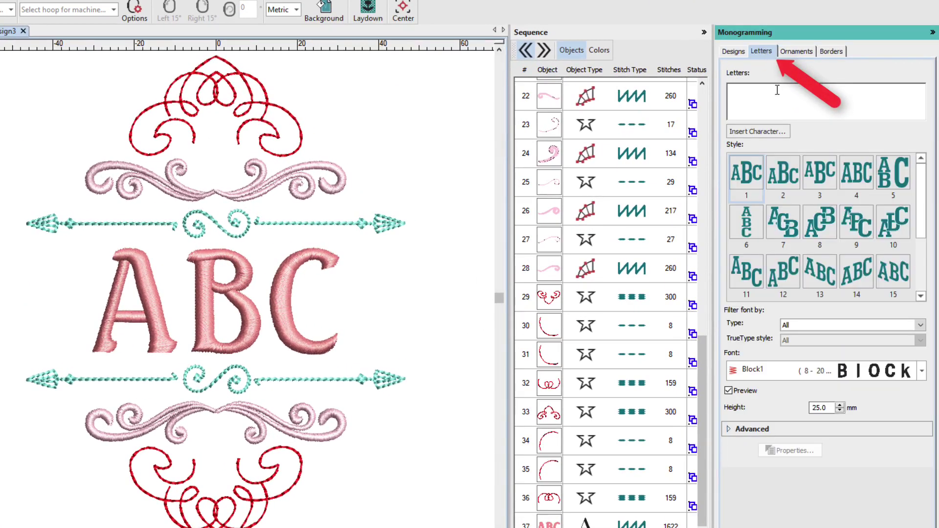
{"action": "left_click", "coordinate": [294, 338]}
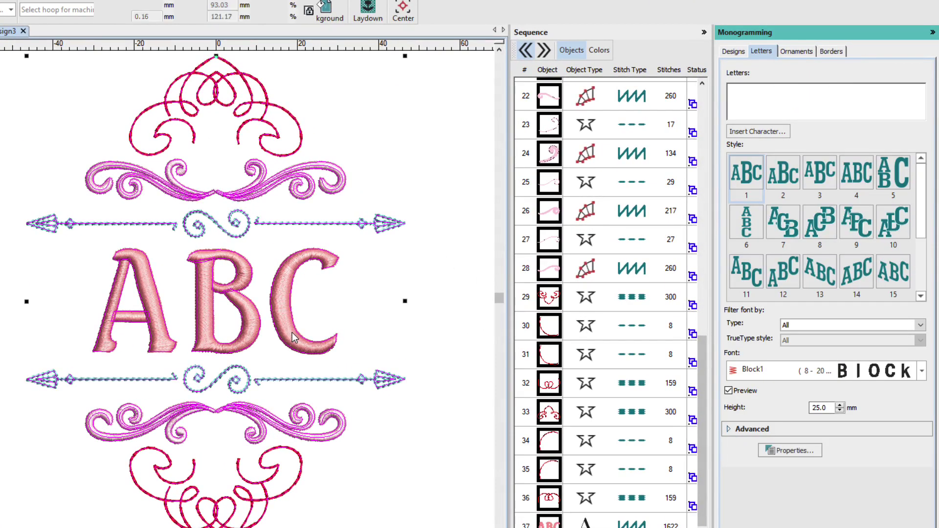
{"action": "double_click", "coordinate": [747, 95]}
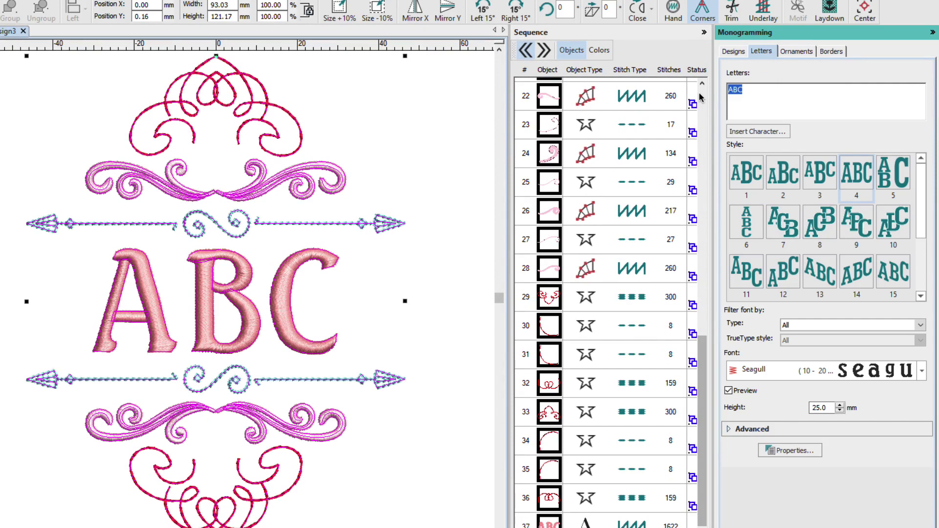
{"action": "type", "text": "MGL"}
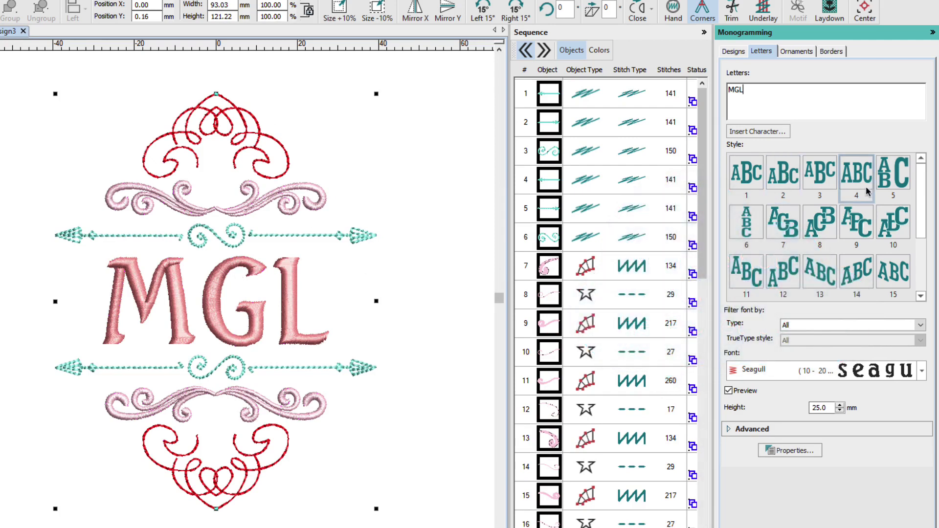
{"action": "left_click", "coordinate": [748, 175]}
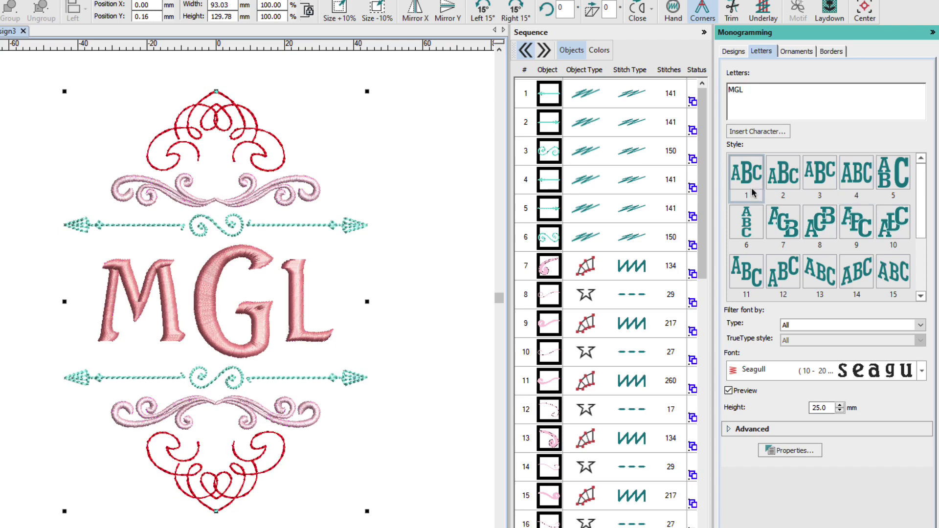
Set the lettering font to Invitation at 20 mm height
{"action": "left_click", "coordinate": [921, 370]}
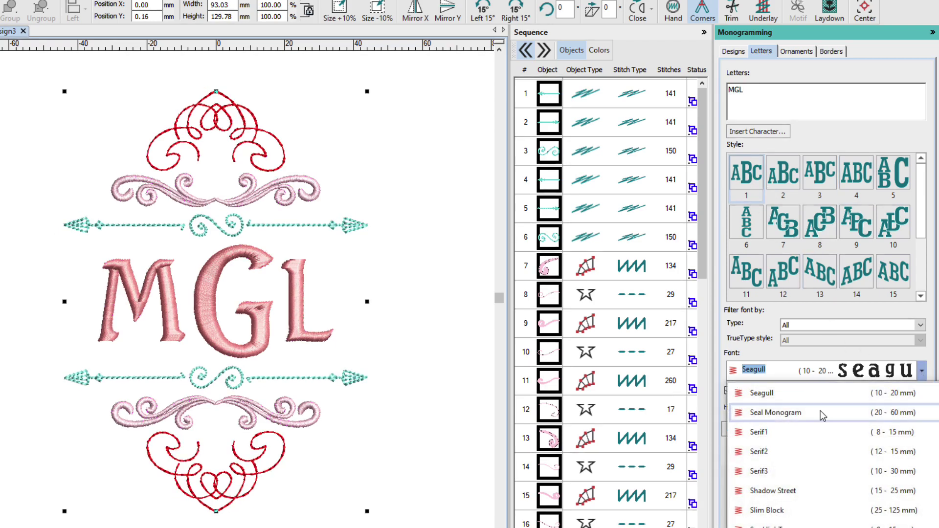
{"action": "type", "text": "Invitation"}
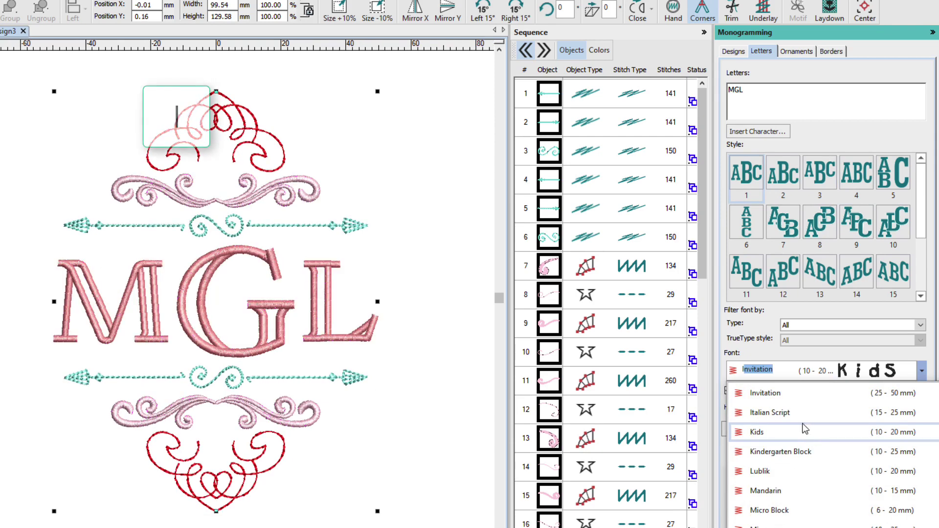
{"action": "left_click", "coordinate": [791, 394]}
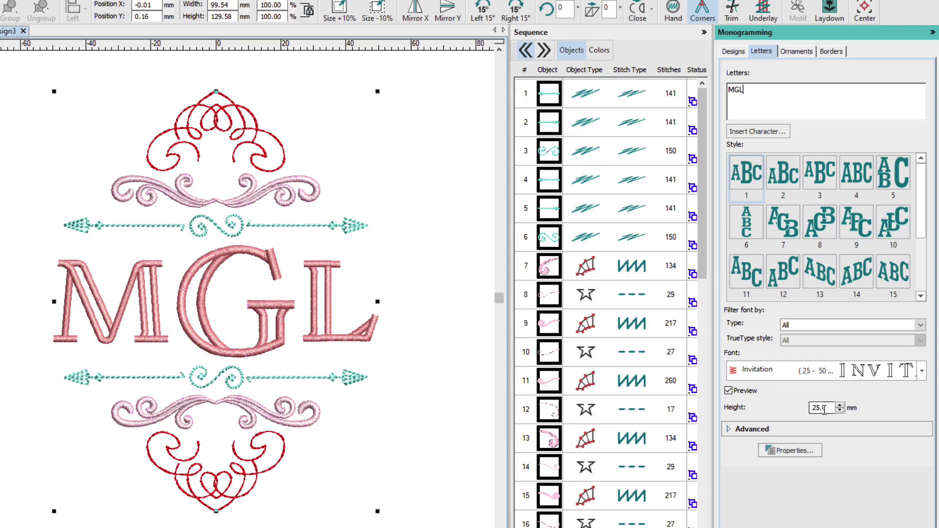
{"action": "left_click_drag", "start_coordinate": [826, 407], "coordinate": [800, 411]}
{"action": "type", "text": "20"}
{"action": "key", "text": "Return"}
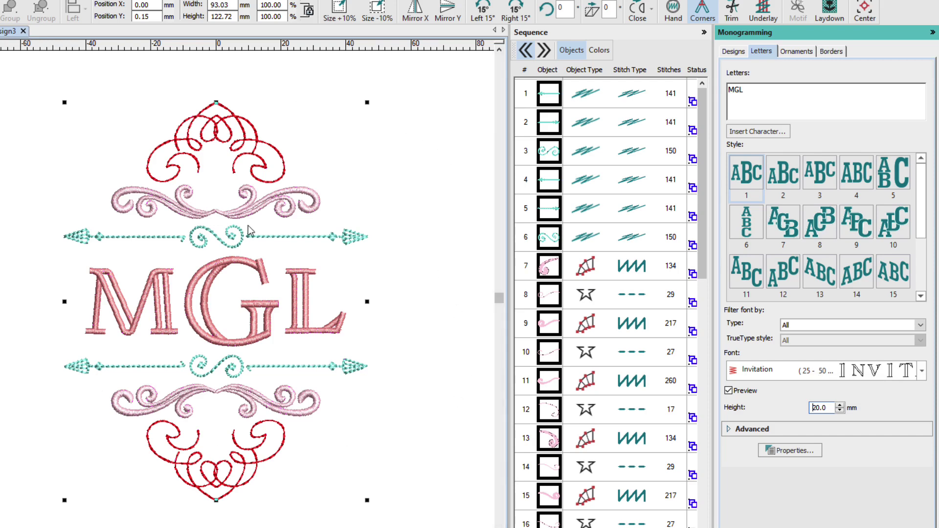
Delete the teal arrow HV233 and pink scroll HV267a ornaments
{"action": "left_click", "coordinate": [789, 52]}
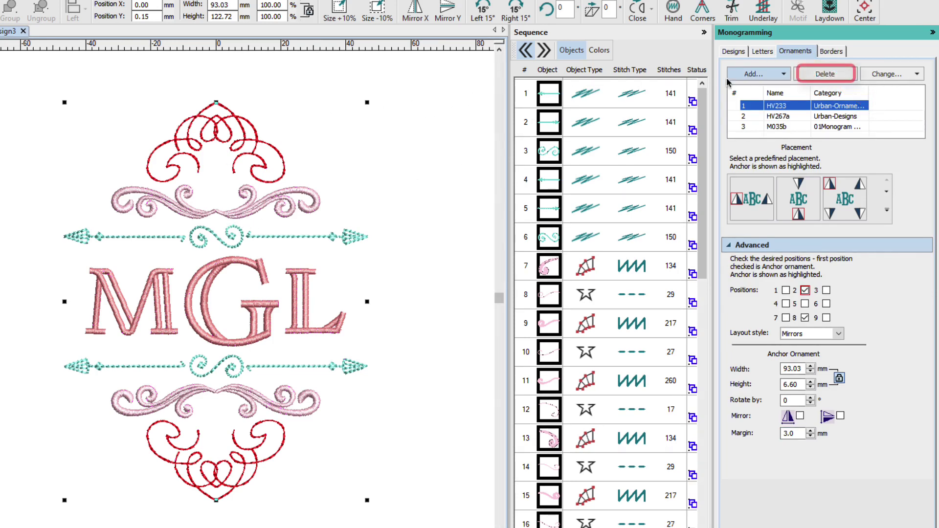
{"action": "left_click", "coordinate": [825, 73]}
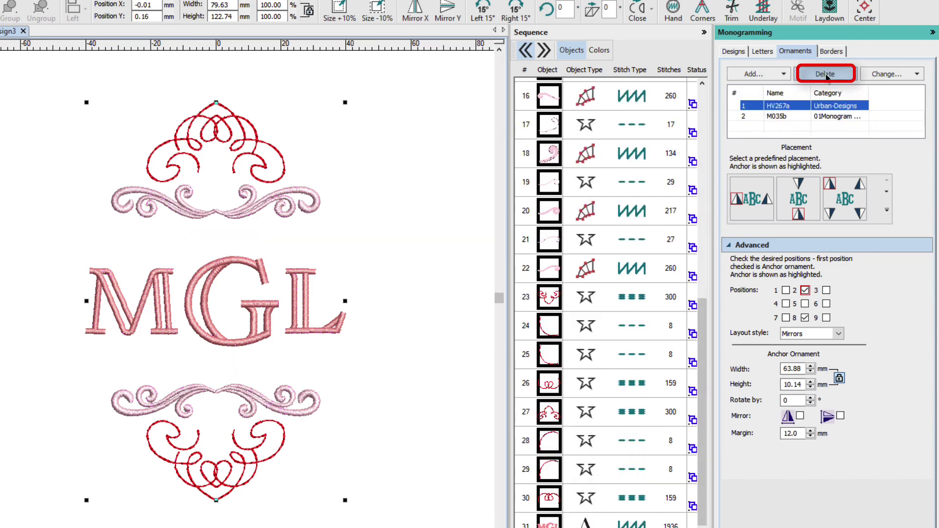
{"action": "left_click", "coordinate": [826, 76]}
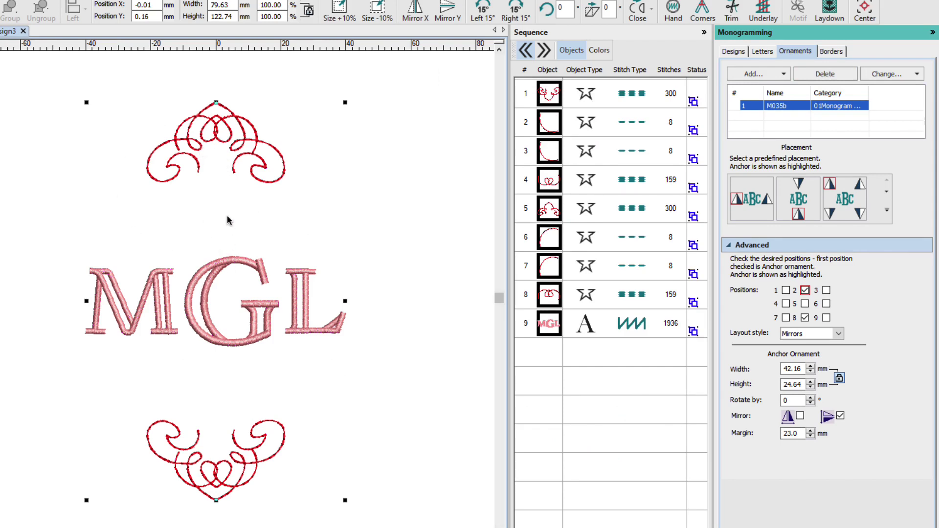
Set the ornament margin to 0, then to 2 mm
{"action": "double_click", "coordinate": [791, 433]}
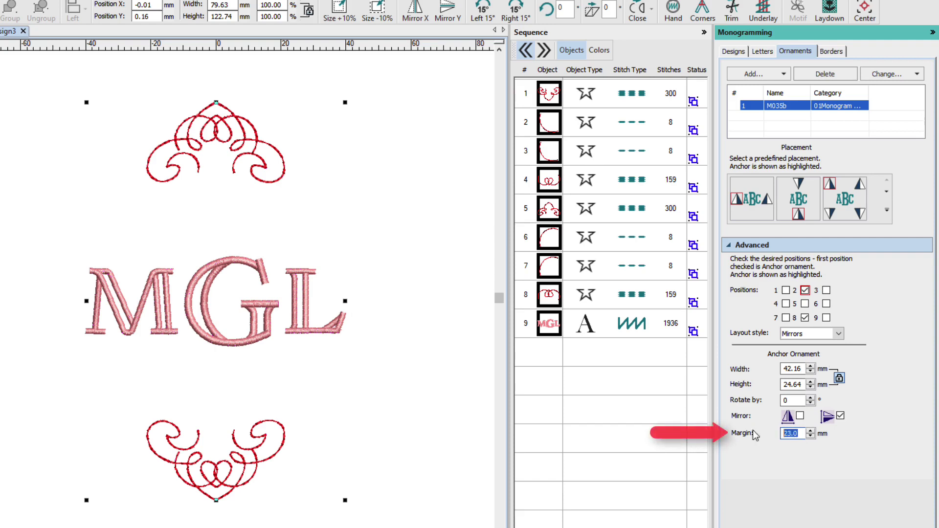
{"action": "type", "text": "0"}
{"action": "key", "text": "Return"}
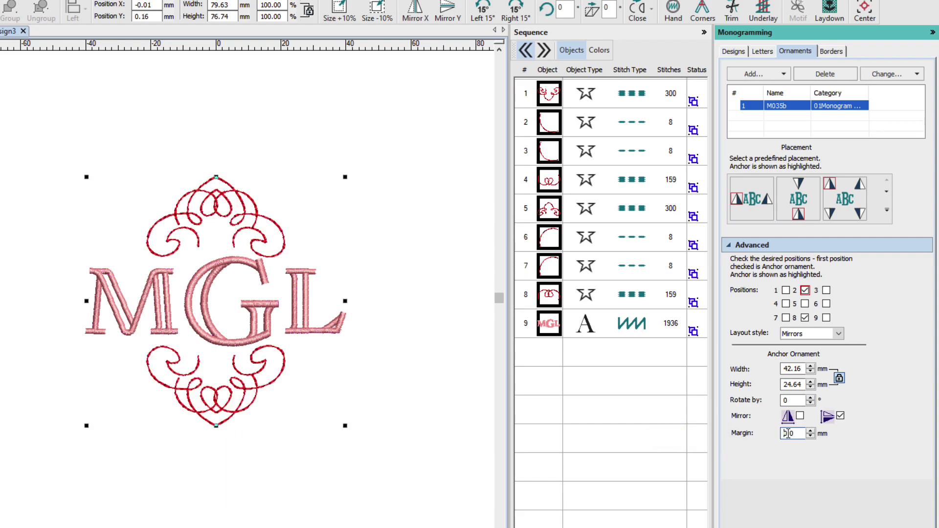
{"action": "left_click_drag", "start_coordinate": [792, 435], "coordinate": [743, 428]}
{"action": "type", "text": "2"}
{"action": "key", "text": "Return"}
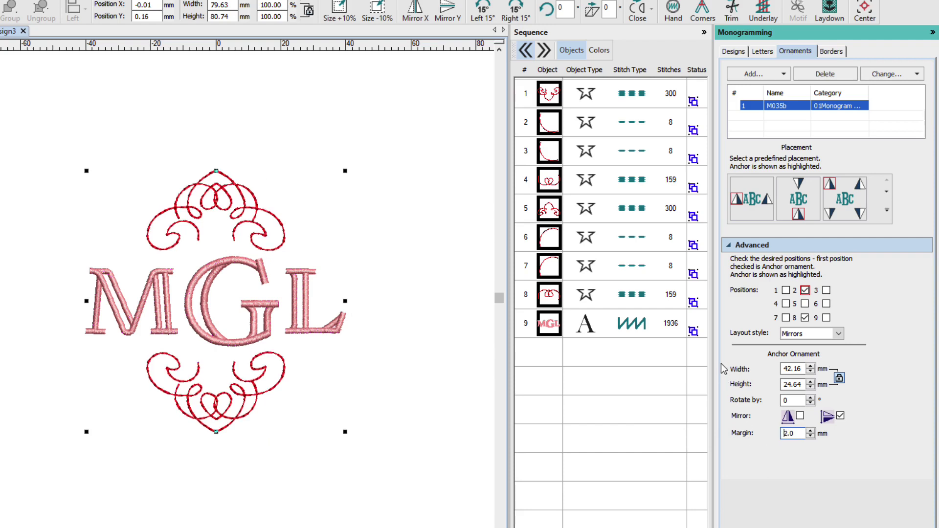
Start adding a border and pick HV210 from the Urban Borders category
{"action": "left_click", "coordinate": [832, 52]}
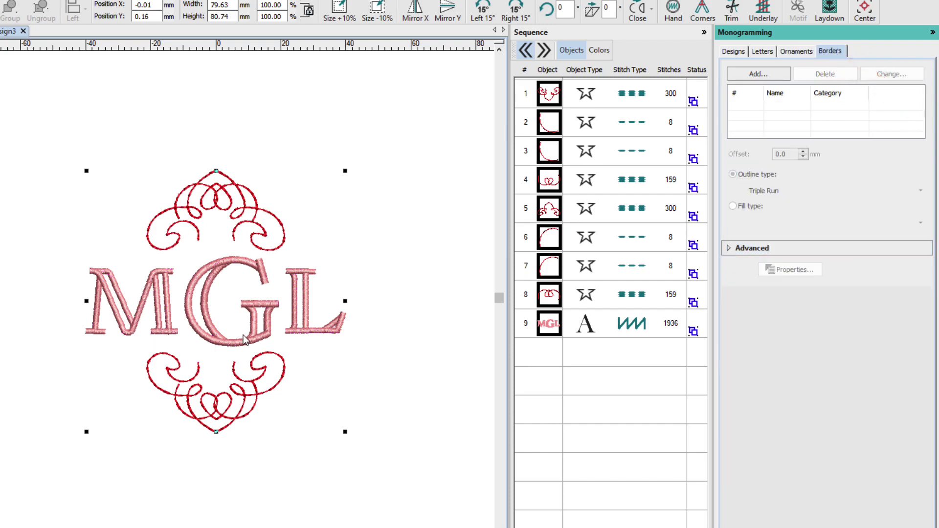
{"action": "left_click", "coordinate": [749, 78]}
{"action": "left_click", "coordinate": [392, 155]}
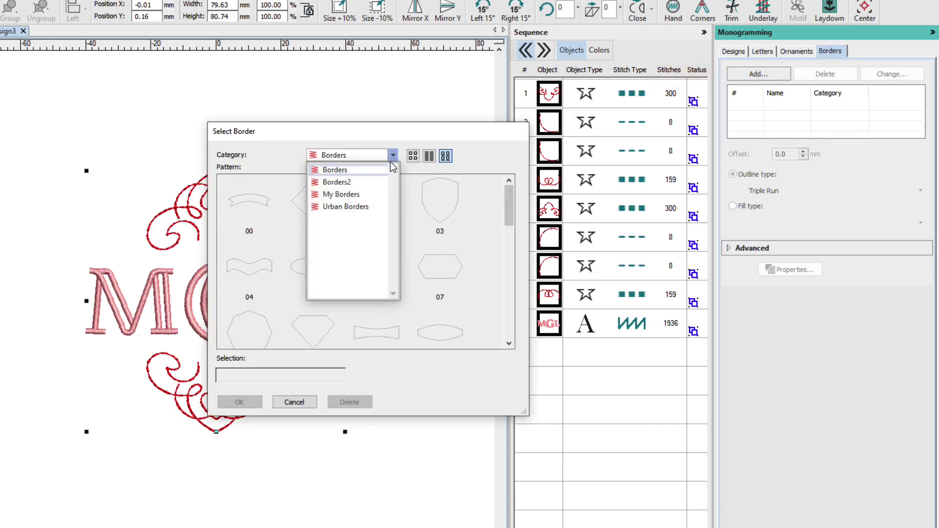
{"action": "left_click", "coordinate": [380, 210]}
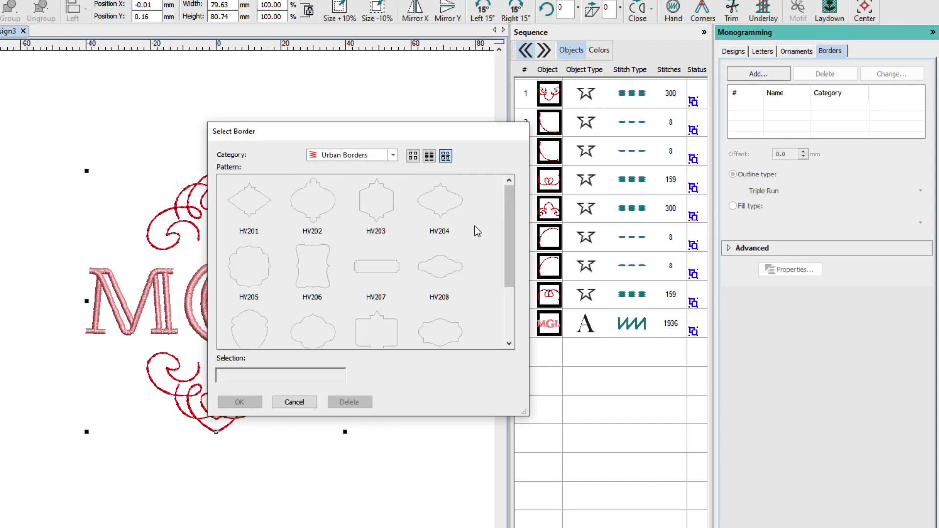
{"action": "left_click_drag", "start_coordinate": [505, 234], "coordinate": [466, 287]}
{"action": "left_click", "coordinate": [333, 248]}
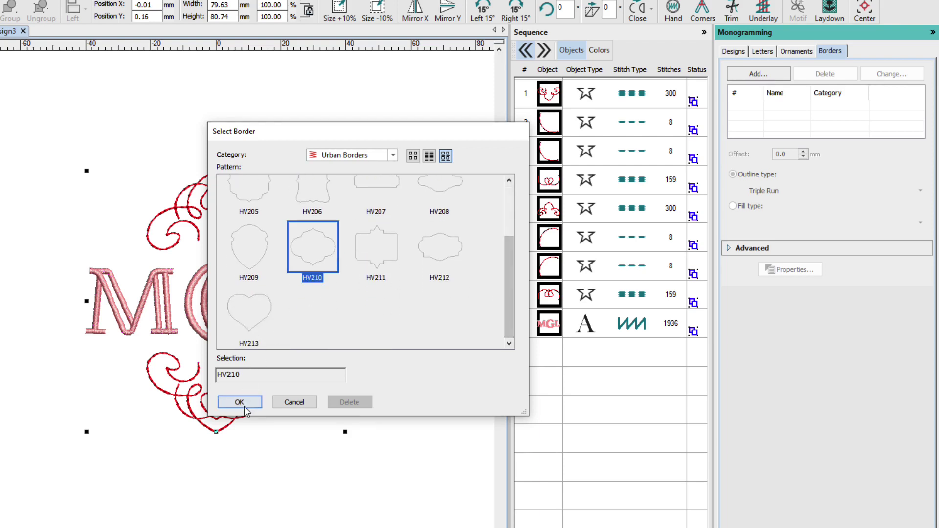
Confirm the HV210 border and set its offset to 10 mm
{"action": "left_click", "coordinate": [242, 402]}
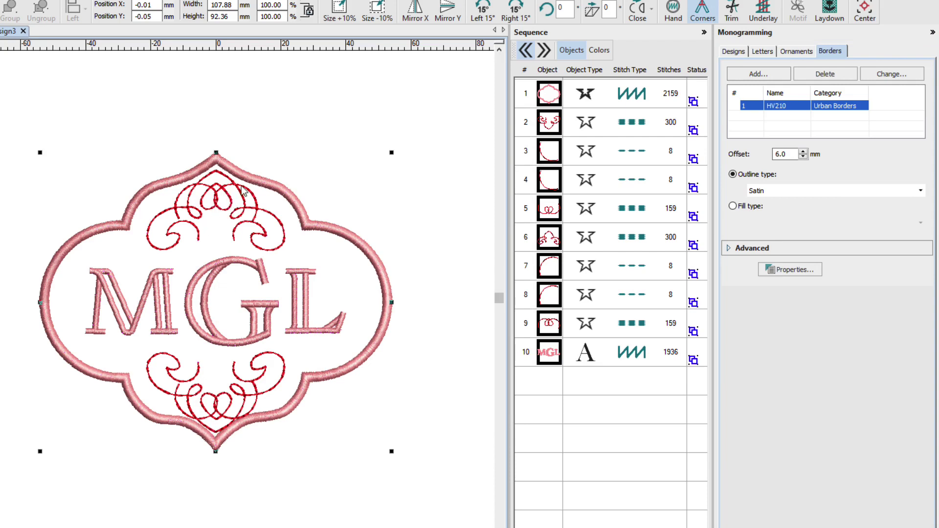
{"action": "left_click", "coordinate": [794, 156]}
{"action": "double_click", "coordinate": [794, 156]}
{"action": "type", "text": "10"}
{"action": "key", "text": "Return"}
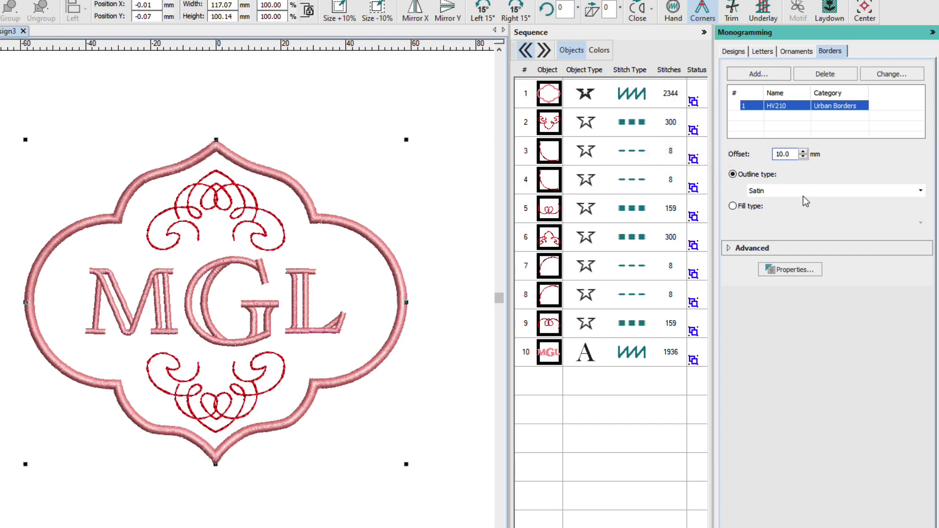
Widen the border's satin stitch to 3.5 mm in its properties
{"action": "left_click", "coordinate": [786, 273]}
{"action": "left_click_drag", "start_coordinate": [440, 302], "coordinate": [446, 379]}
{"action": "double_click", "coordinate": [369, 316]}
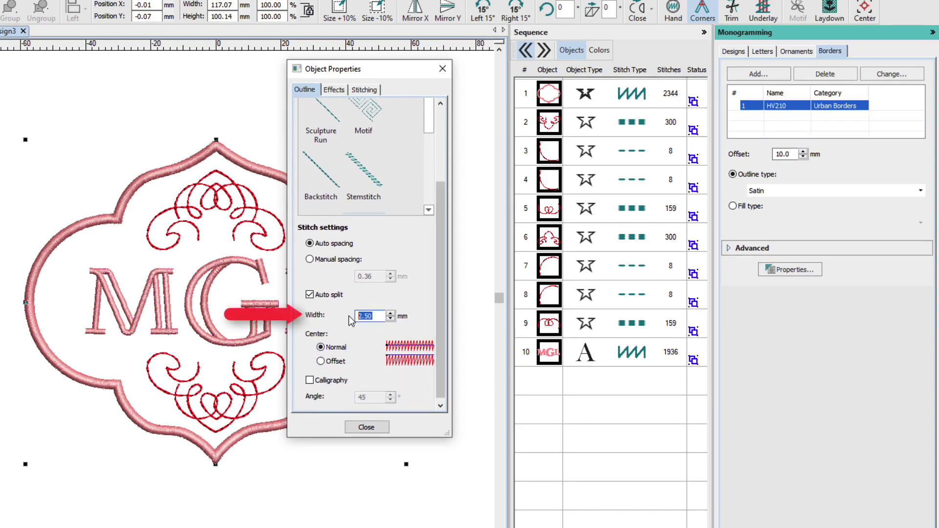
{"action": "type", "text": "3."}
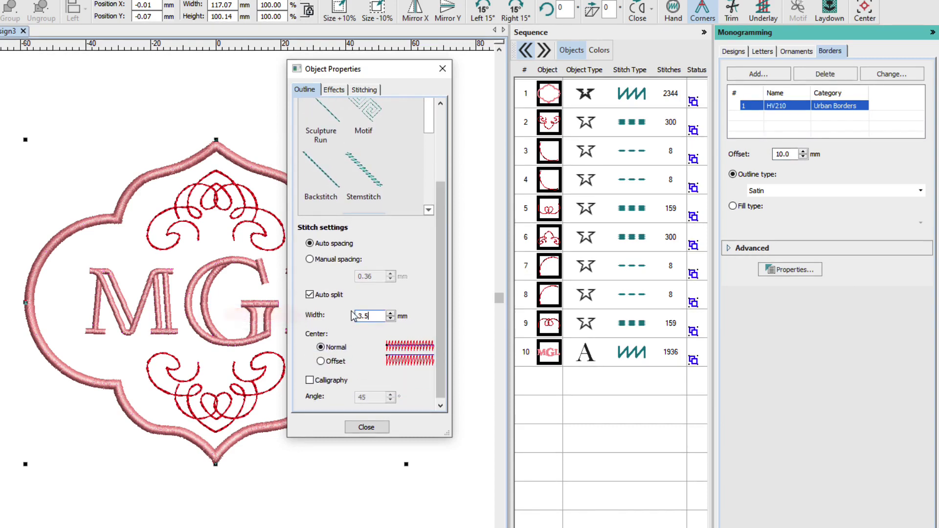
{"action": "left_click", "coordinate": [366, 427]}
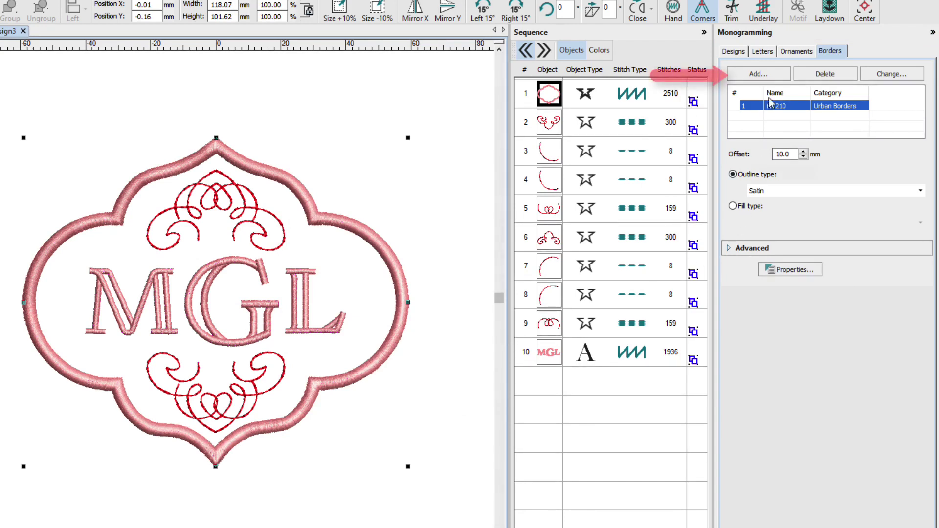
Add a second HV210 border as Triple Run at 0.0 mm offset, then deselect
{"action": "left_click", "coordinate": [780, 74]}
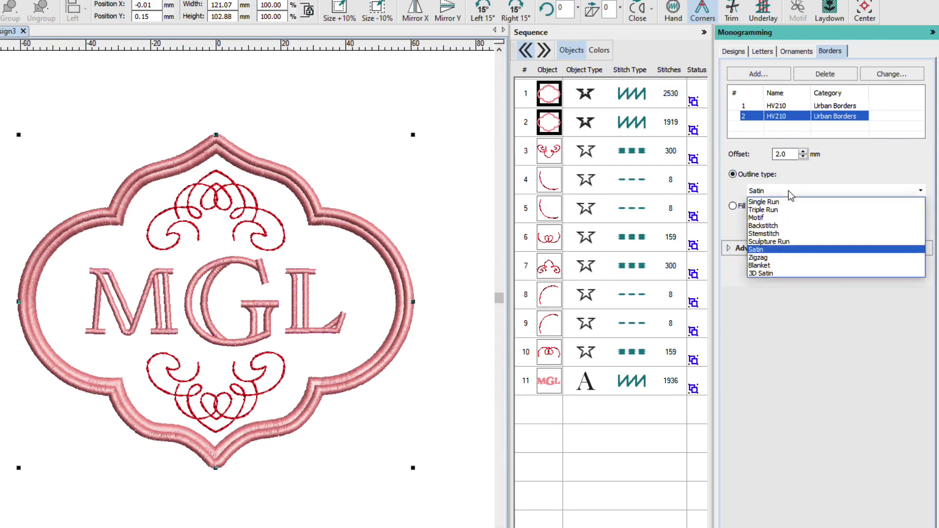
{"action": "left_click", "coordinate": [783, 213]}
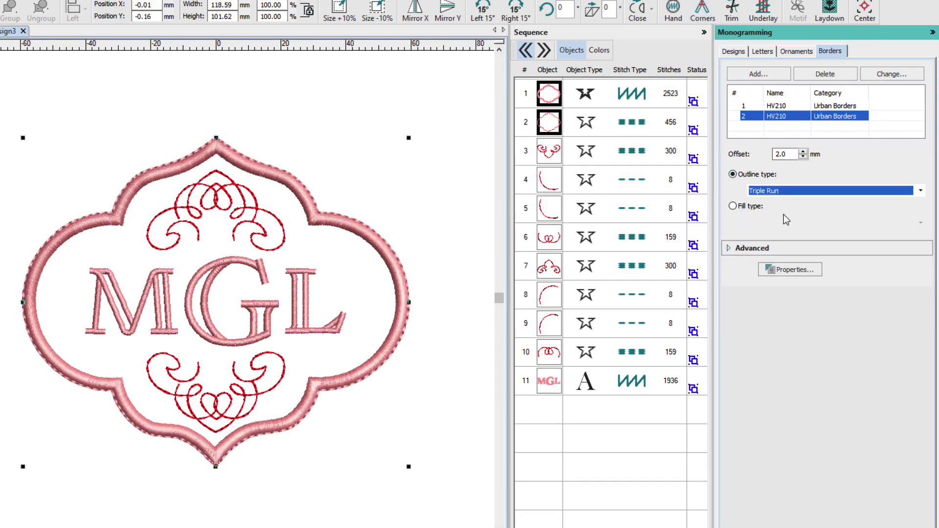
{"action": "double_click", "coordinate": [782, 154]}
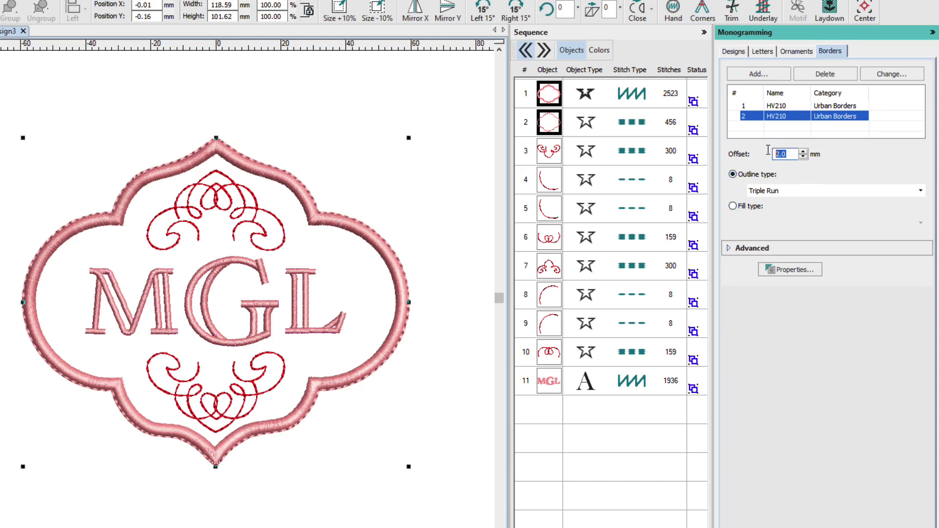
{"action": "type", "text": "0"}
{"action": "key", "text": "Return"}
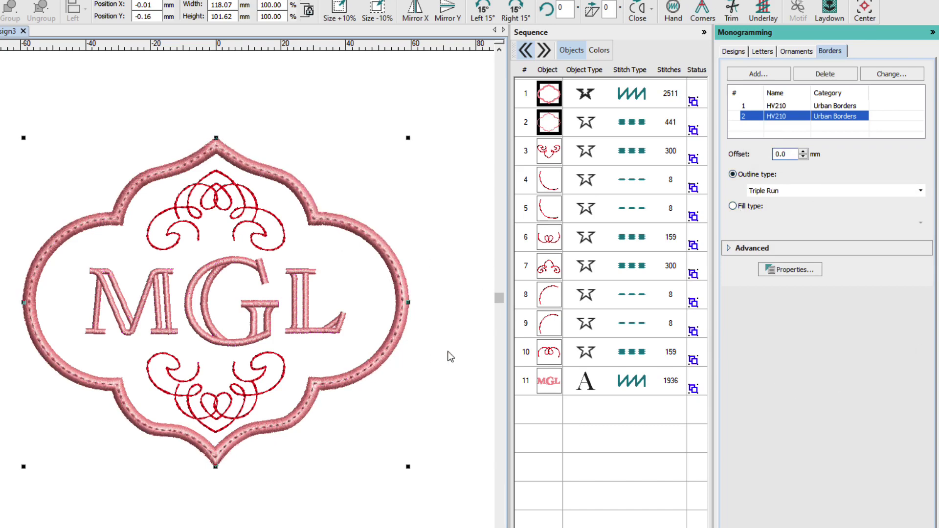
{"action": "left_click", "coordinate": [477, 286]}
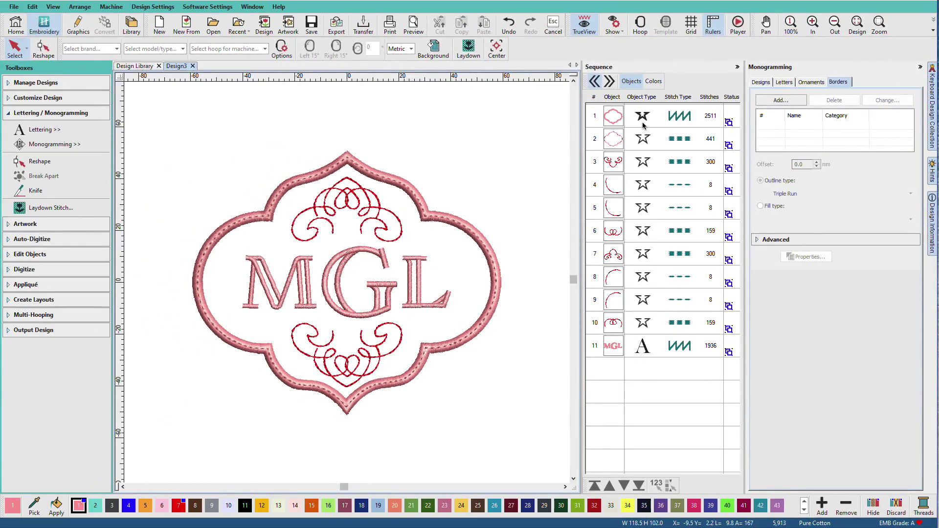
Give the inner triple-run border thread colour 13 and recolour the MGL lettering teal
{"action": "left_click", "coordinate": [642, 126]}
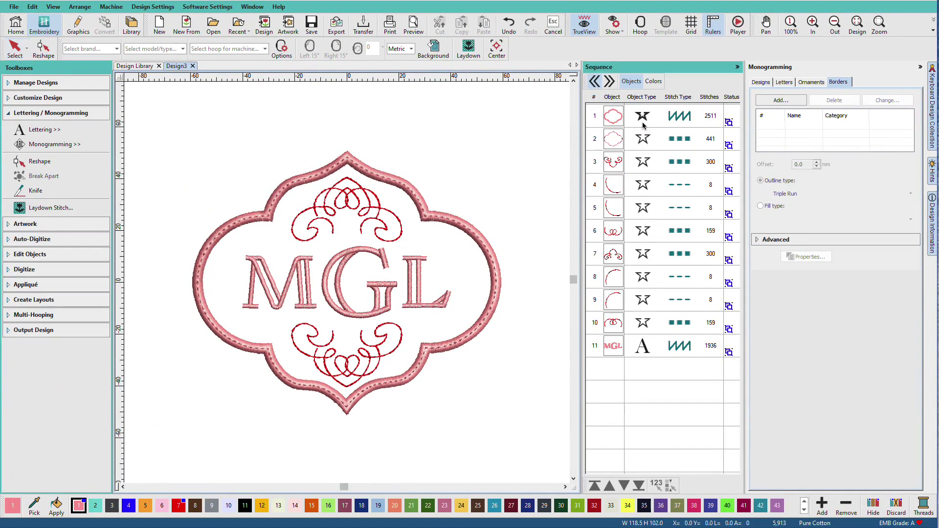
{"action": "left_click", "coordinate": [617, 123]}
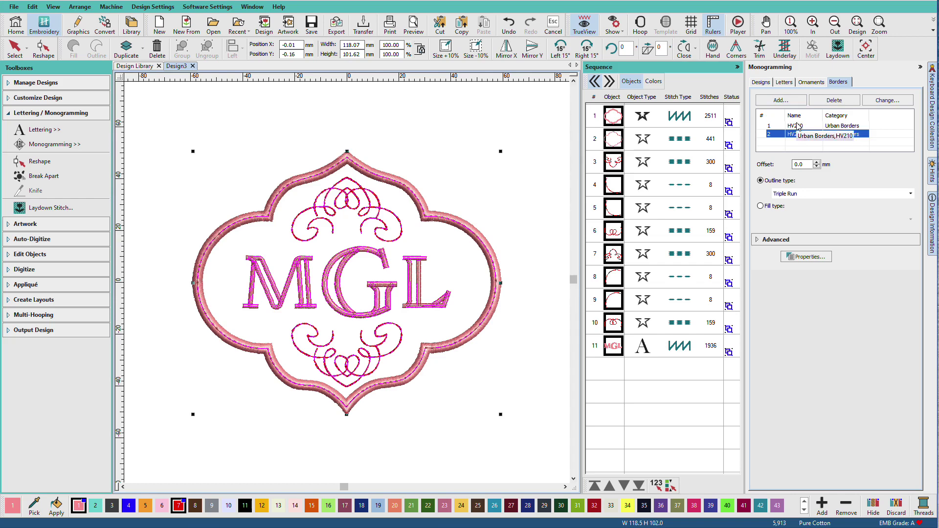
{"action": "left_click", "coordinate": [510, 227]}
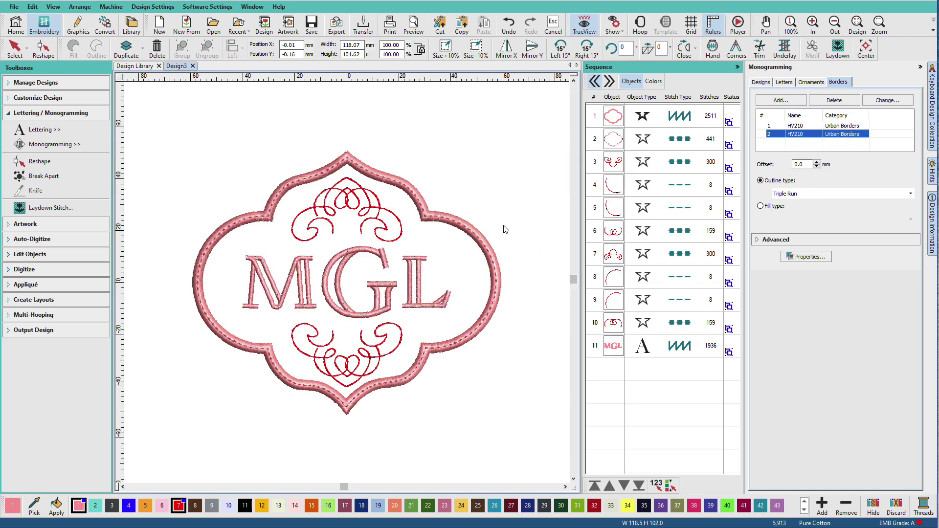
{"action": "left_click", "coordinate": [486, 248], "text": "alt"}
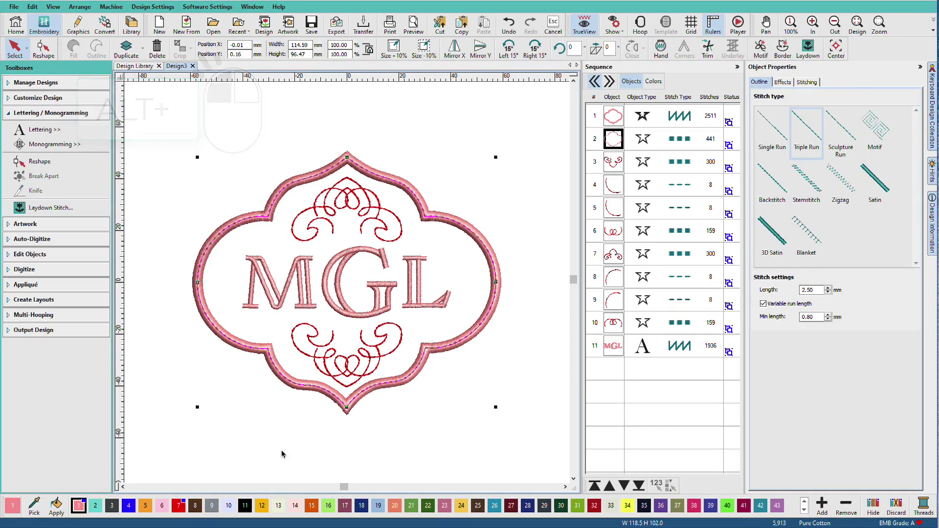
{"action": "left_click", "coordinate": [277, 506]}
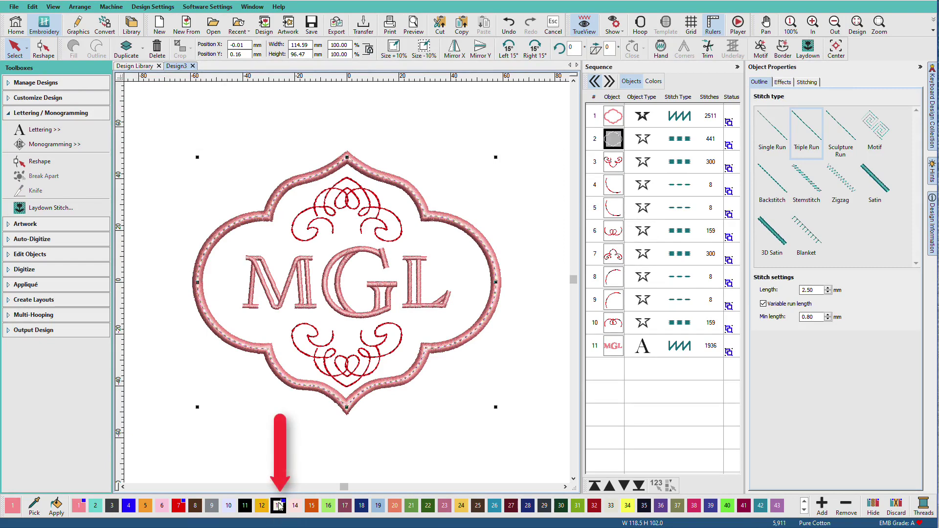
{"action": "left_click", "coordinate": [423, 304], "text": "alt"}
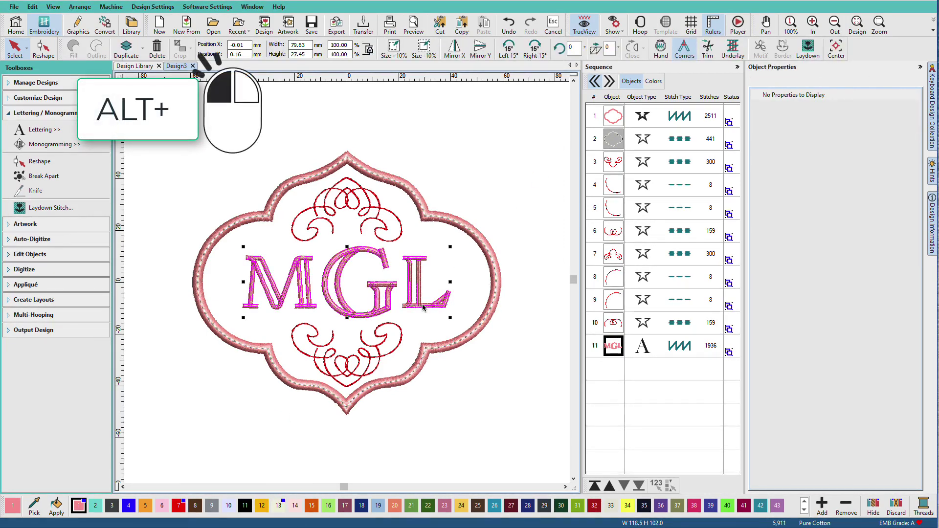
{"action": "left_click", "coordinate": [494, 506]}
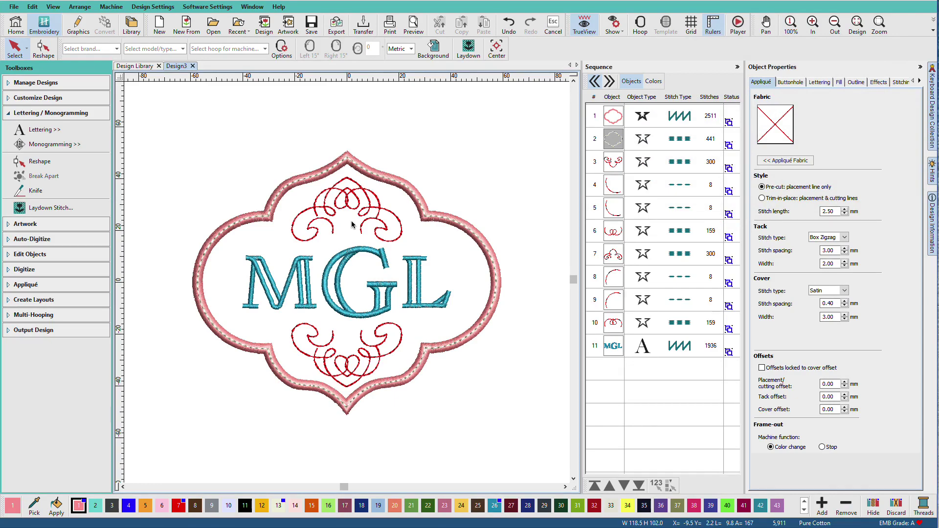
Create a new design with Ctrl+N and enter monogram letters ABC in Bodoni
{"action": "key", "text": "ctrl+n"}
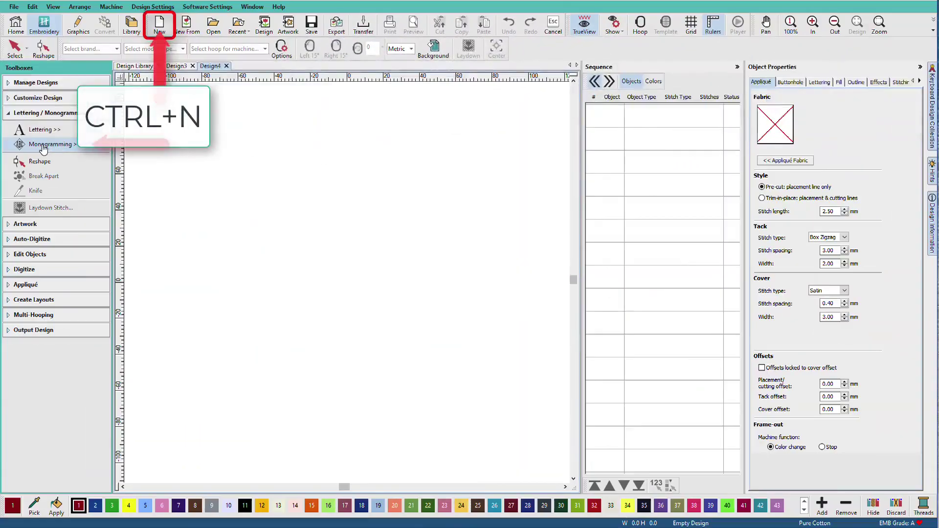
{"action": "left_click", "coordinate": [43, 144]}
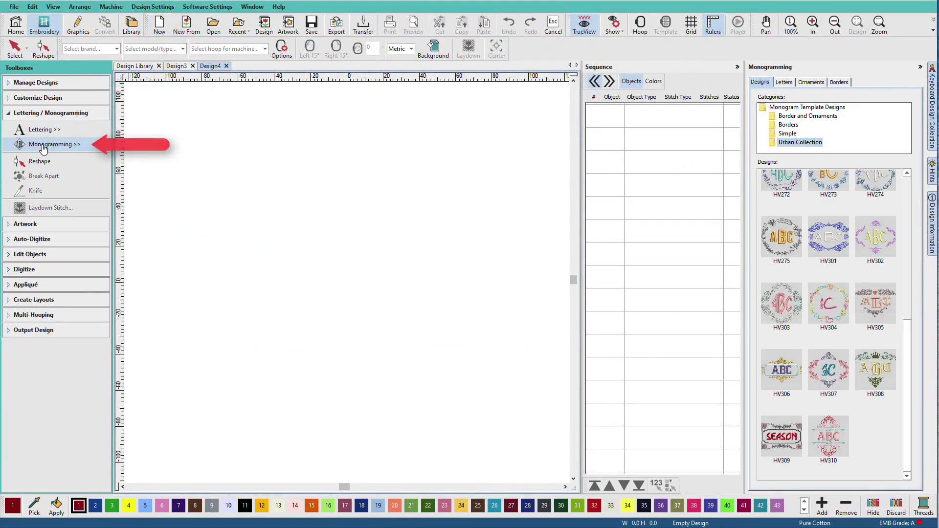
{"action": "left_click", "coordinate": [783, 82]}
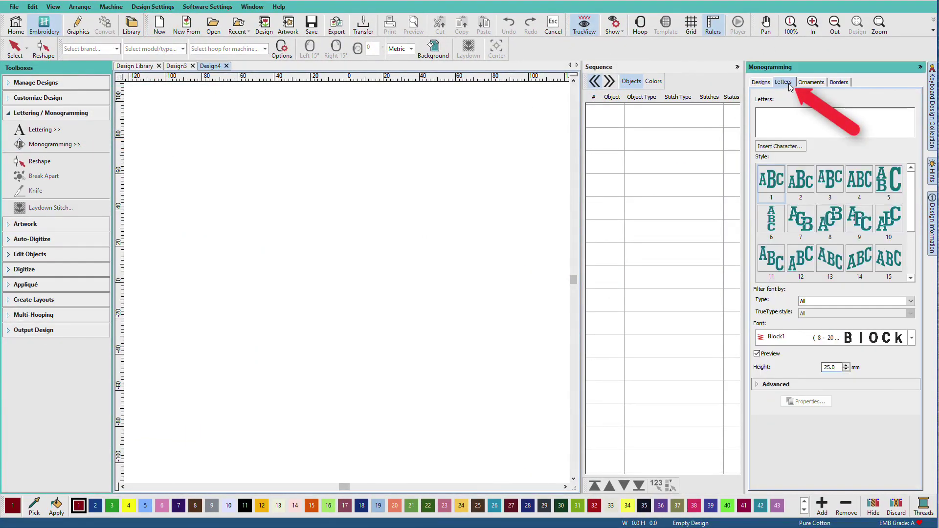
{"action": "left_click", "coordinate": [783, 118]}
{"action": "type", "text": "ABC"}
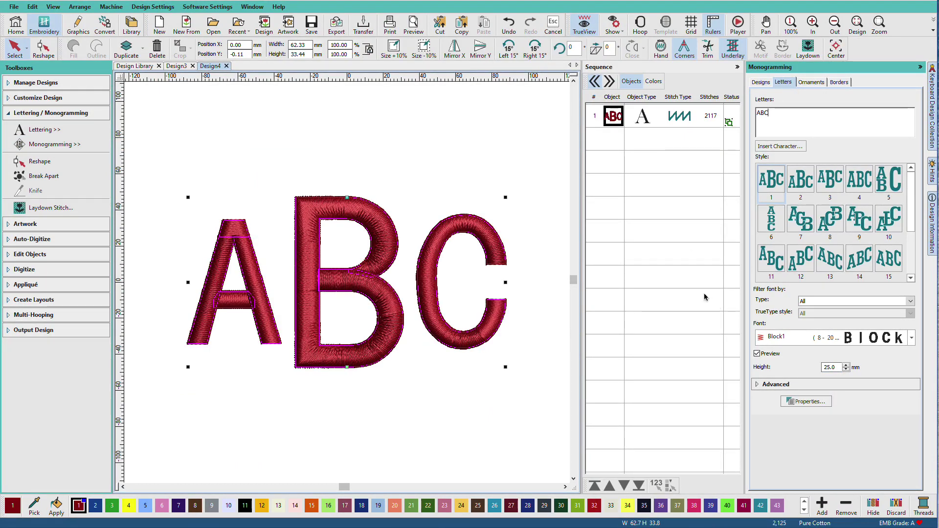
{"action": "left_click", "coordinate": [908, 338]}
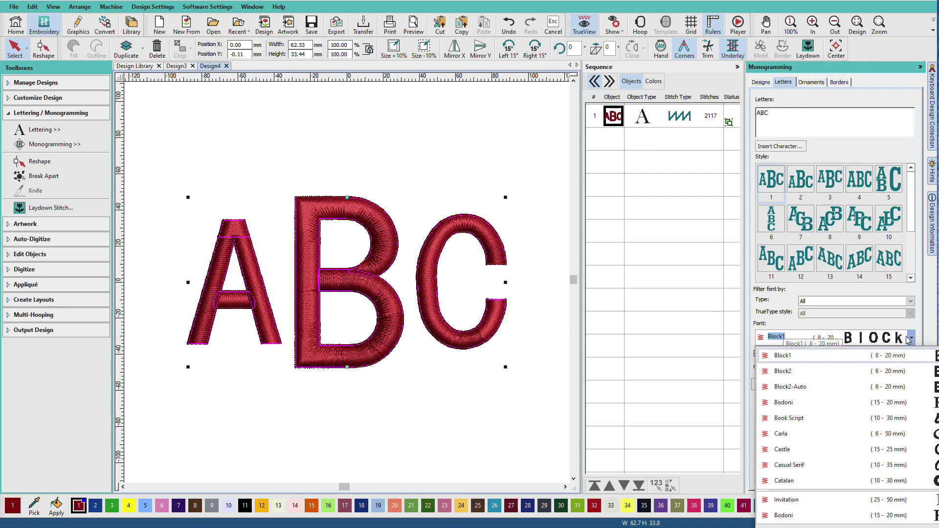
{"action": "left_click", "coordinate": [799, 402]}
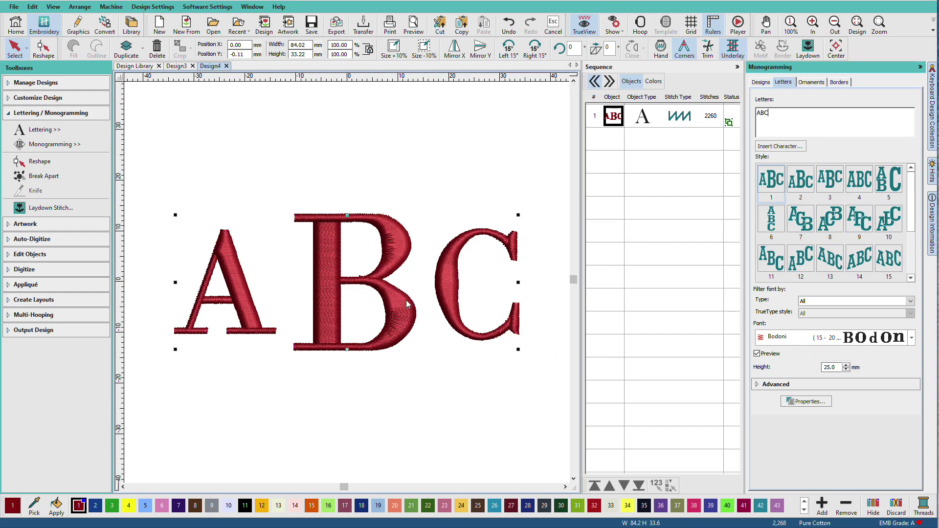
Turn on auto split for the ABC lettering and set letter height to 20.0 mm
{"action": "scroll", "coordinate": [406, 303], "scroll_direction": "down", "scroll_amount": 1}
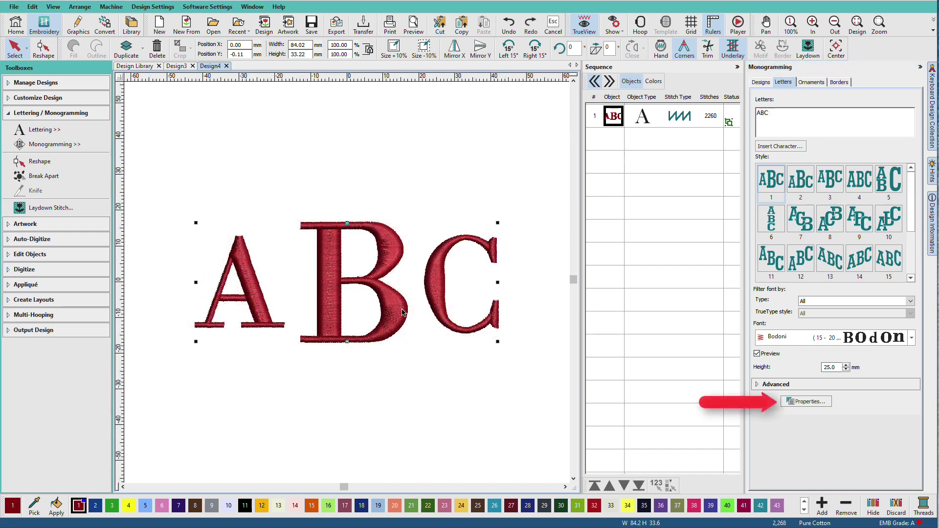
{"action": "left_click", "coordinate": [805, 402]}
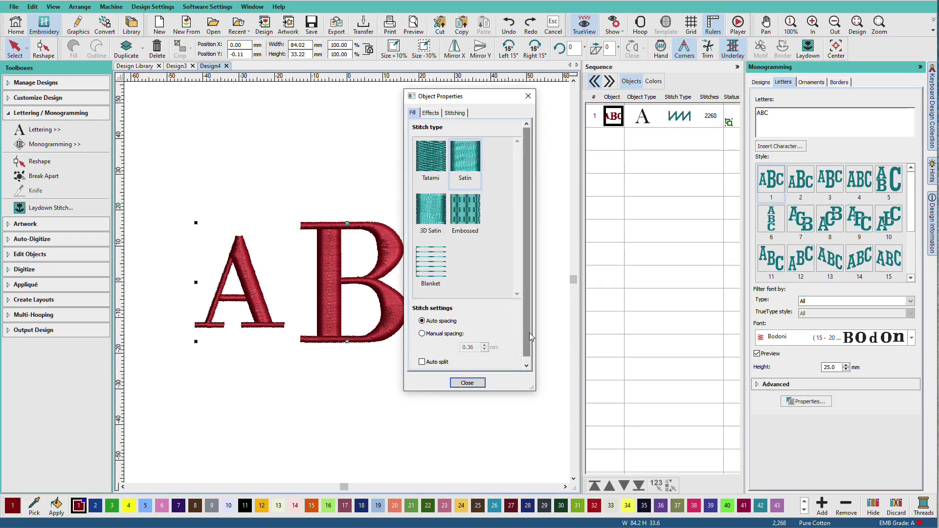
{"action": "left_click", "coordinate": [422, 362]}
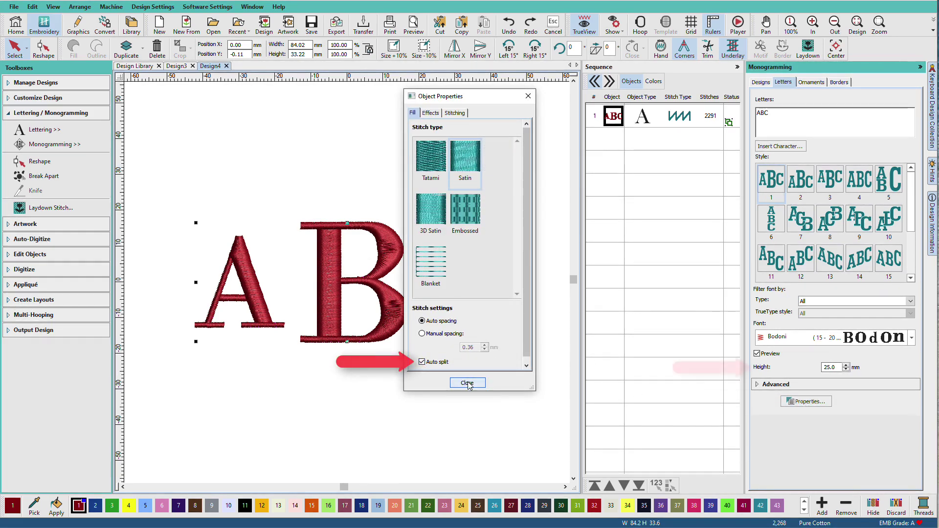
{"action": "left_click", "coordinate": [455, 382]}
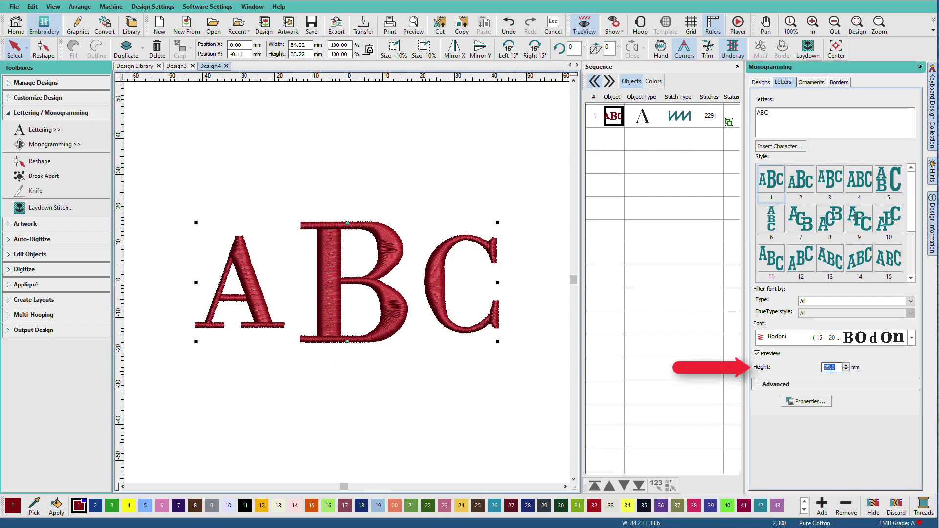
{"action": "type", "text": "20.0"}
{"action": "key", "text": "Return"}
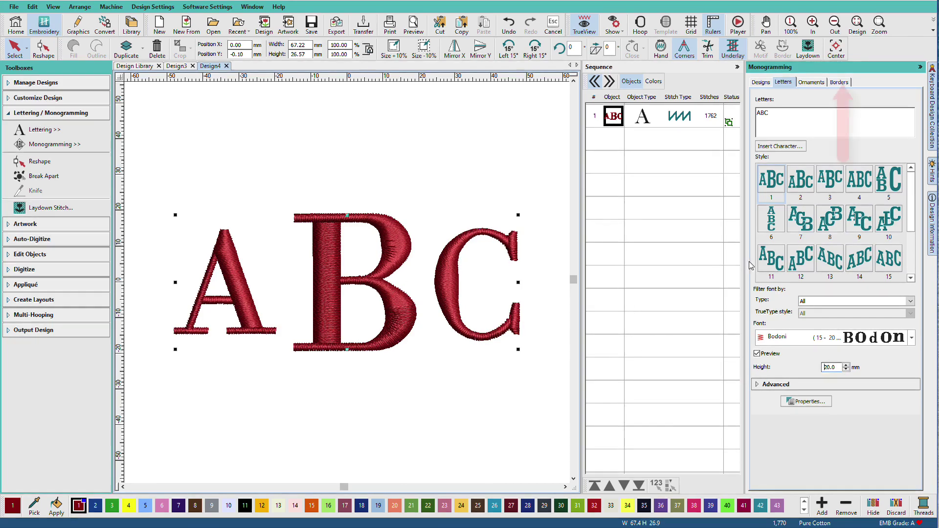
Frame the ABC monogram with the Urban Borders HV213 heart, a satin border at 6.0 mm offset
{"action": "left_click", "coordinate": [838, 82]}
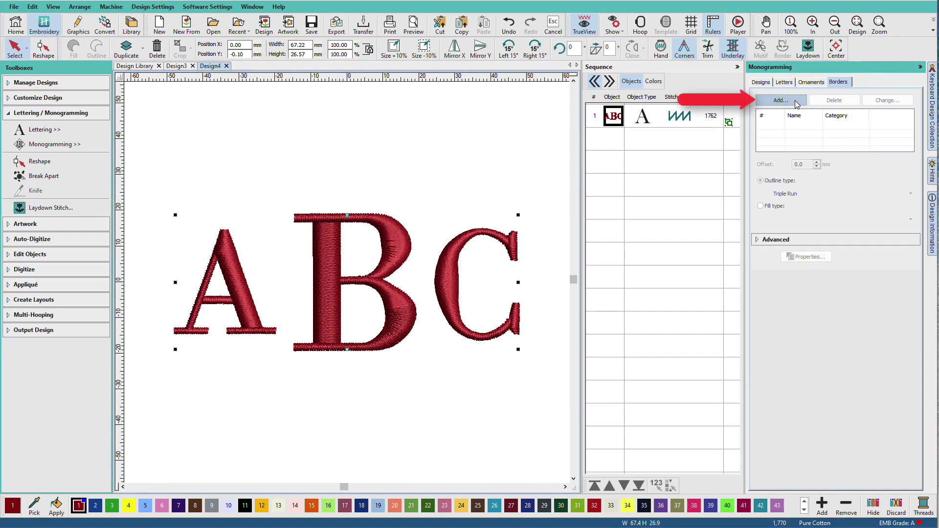
{"action": "left_click", "coordinate": [795, 103]}
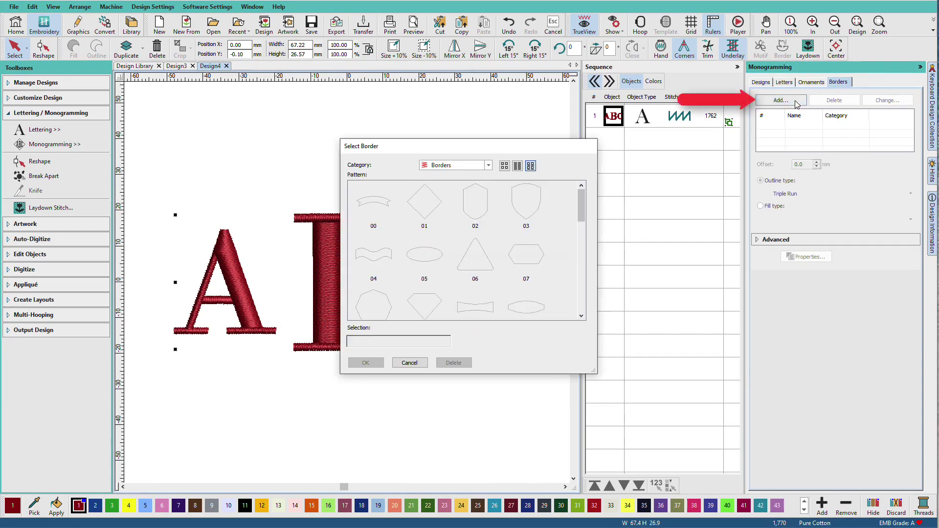
{"action": "left_click", "coordinate": [488, 166]}
{"action": "left_click", "coordinate": [450, 206]}
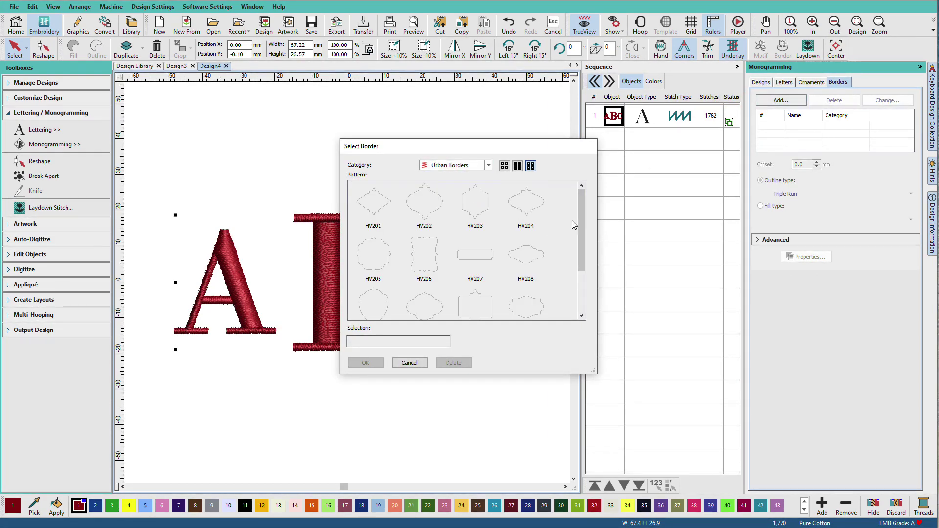
{"action": "left_click_drag", "start_coordinate": [580, 224], "coordinate": [570, 282]}
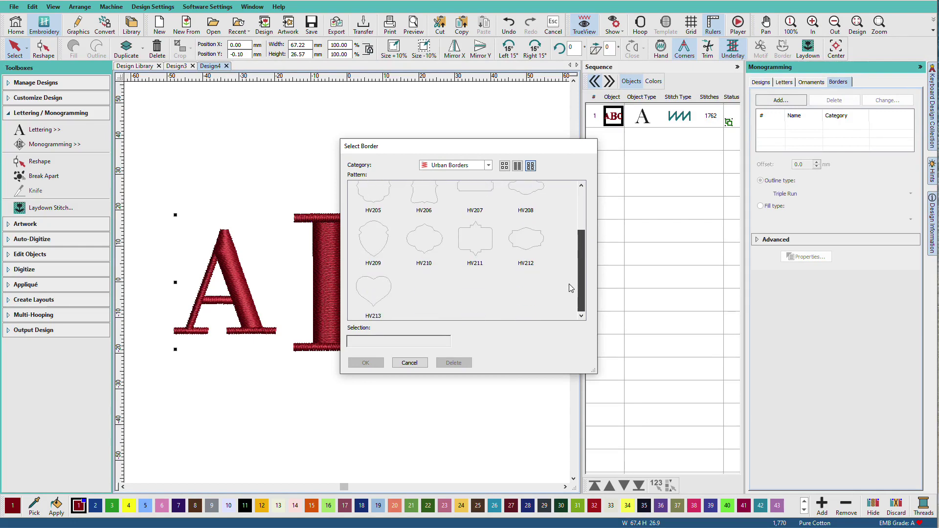
{"action": "left_click", "coordinate": [366, 294]}
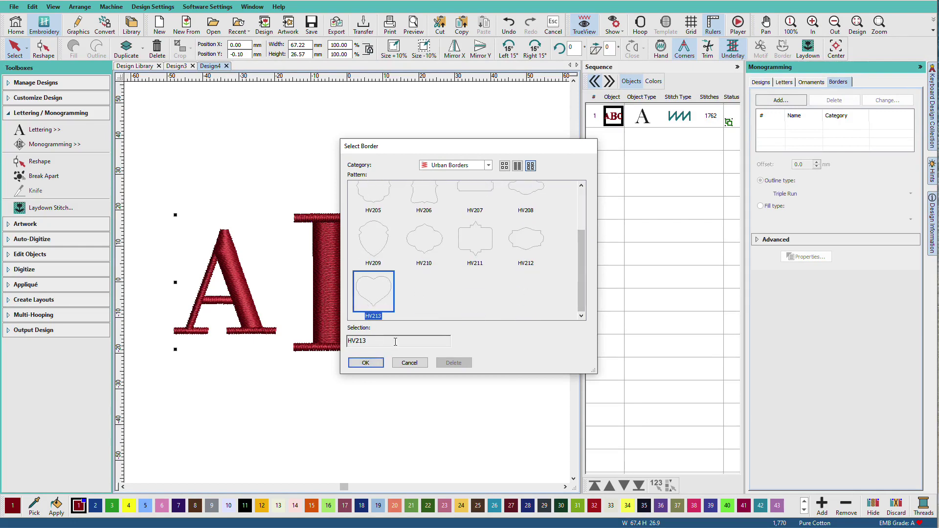
{"action": "left_click", "coordinate": [366, 363]}
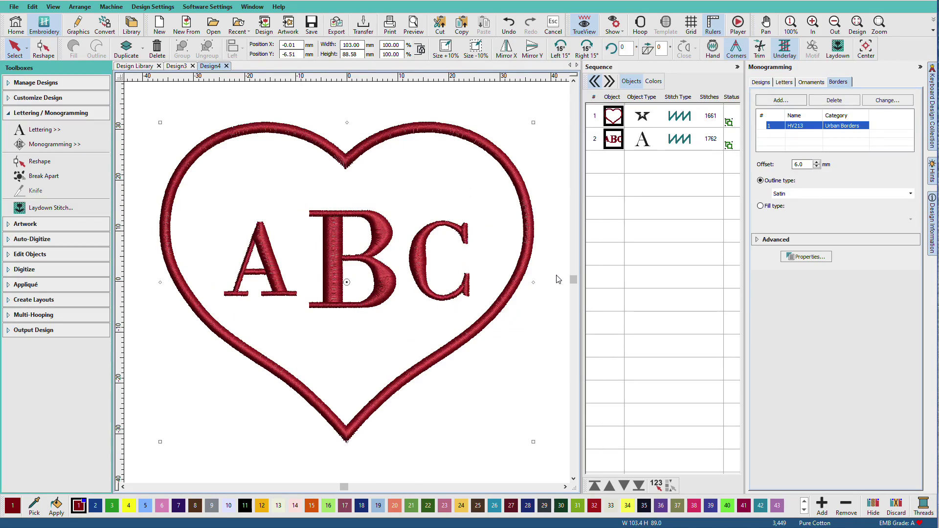
Switch the ABC letters to style 3 and set the heart border's outline type to Motif
{"action": "left_click", "coordinate": [783, 83]}
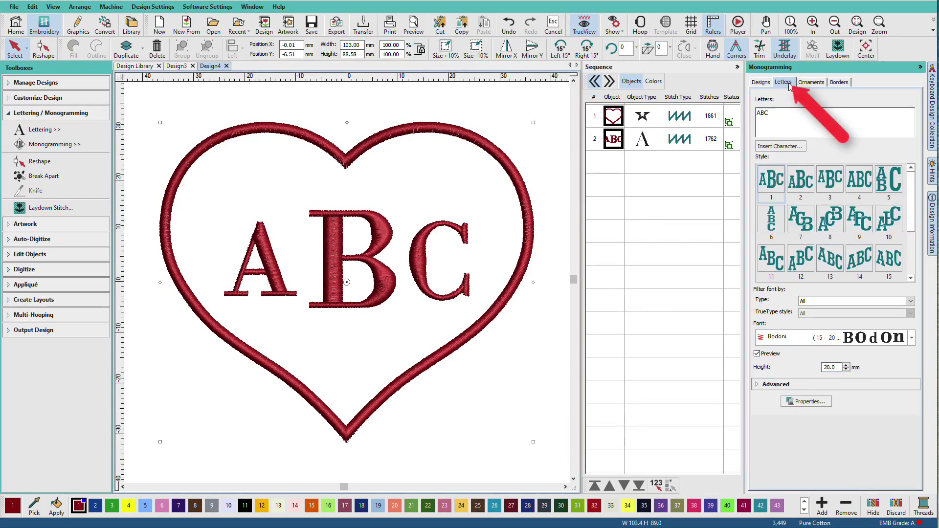
{"action": "left_click", "coordinate": [830, 184]}
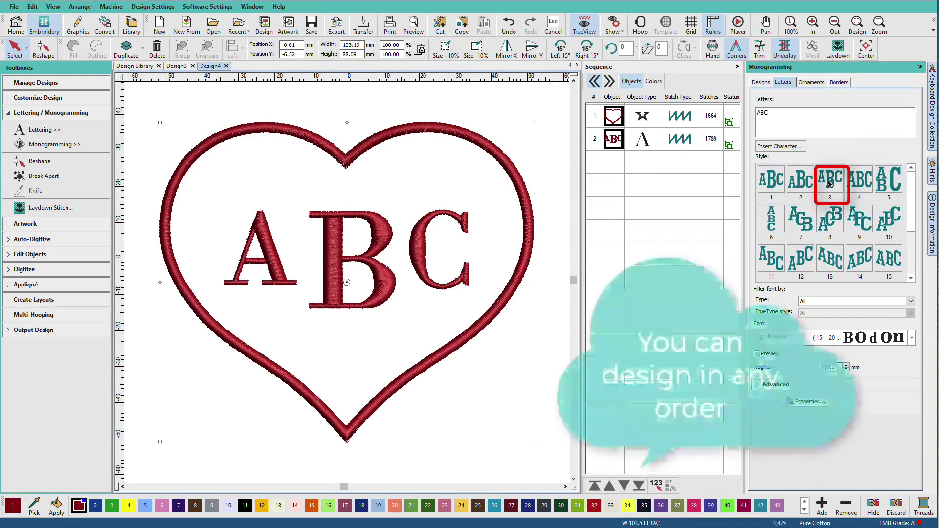
{"action": "left_click", "coordinate": [842, 83]}
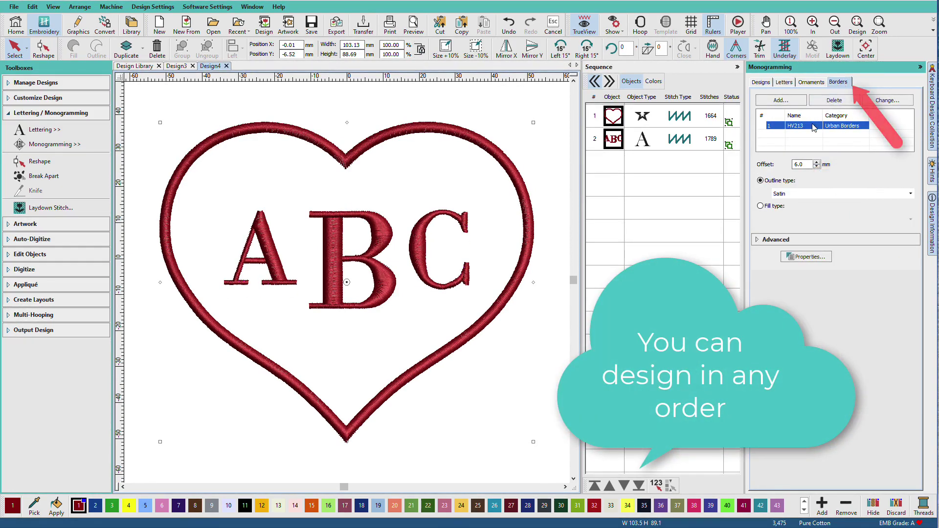
{"action": "left_click", "coordinate": [787, 194]}
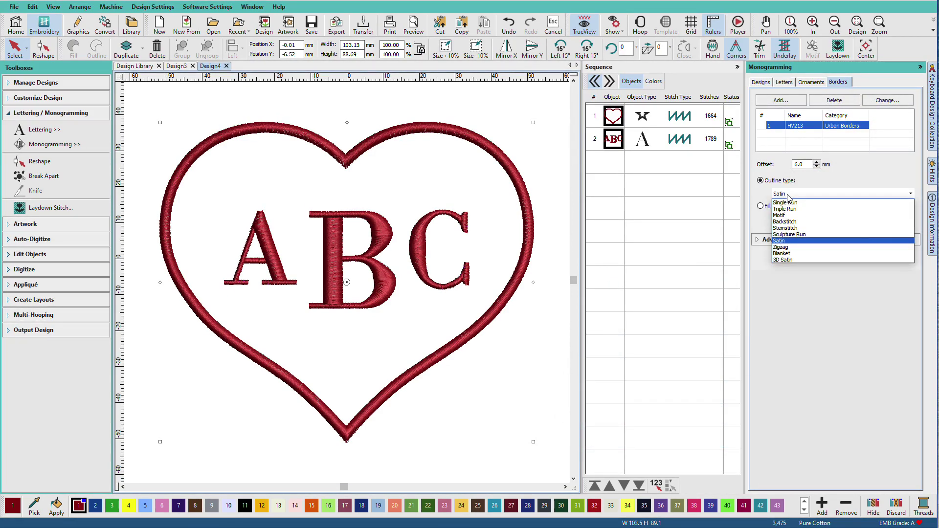
{"action": "left_click", "coordinate": [785, 215]}
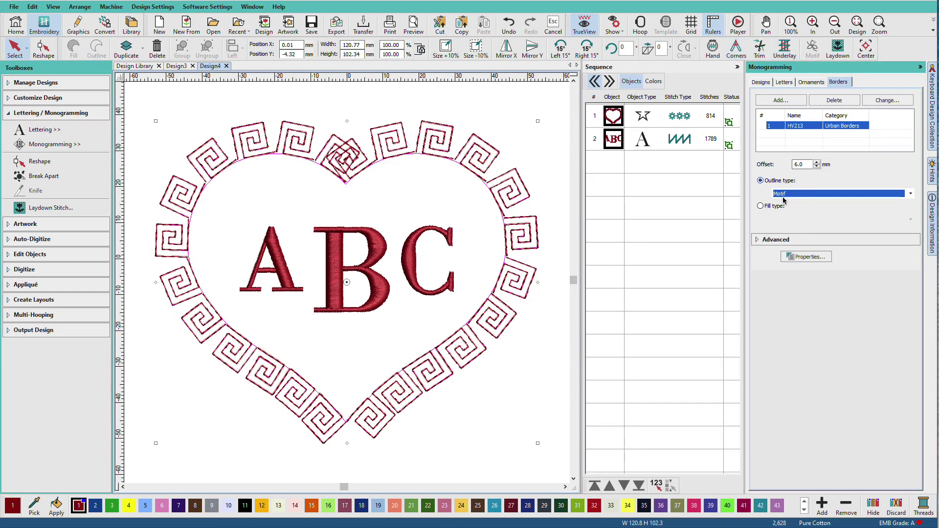
Set the heart border's motif to Wave01 from the Single Motifs category
{"action": "left_click", "coordinate": [809, 258]}
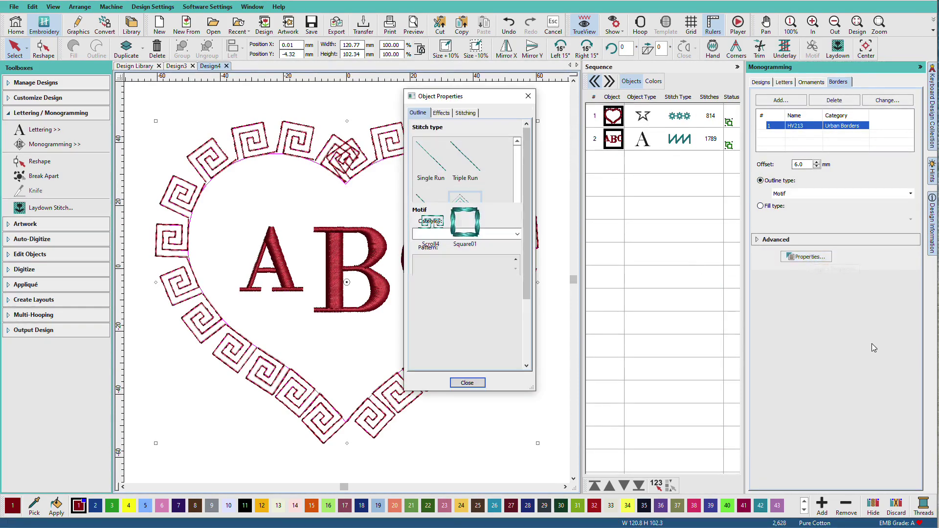
{"action": "left_click_drag", "start_coordinate": [533, 257], "coordinate": [559, 259]}
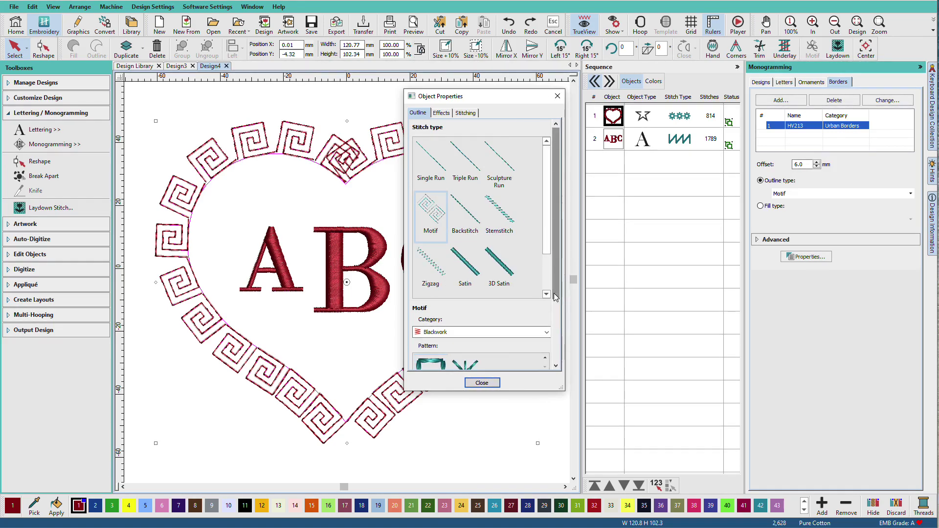
{"action": "left_click_drag", "start_coordinate": [553, 295], "coordinate": [558, 358]}
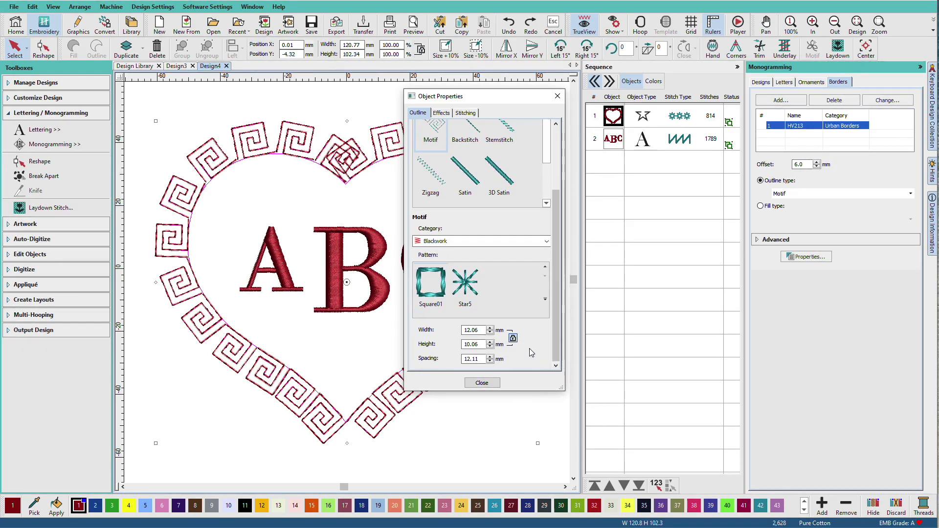
{"action": "left_click", "coordinate": [546, 243]}
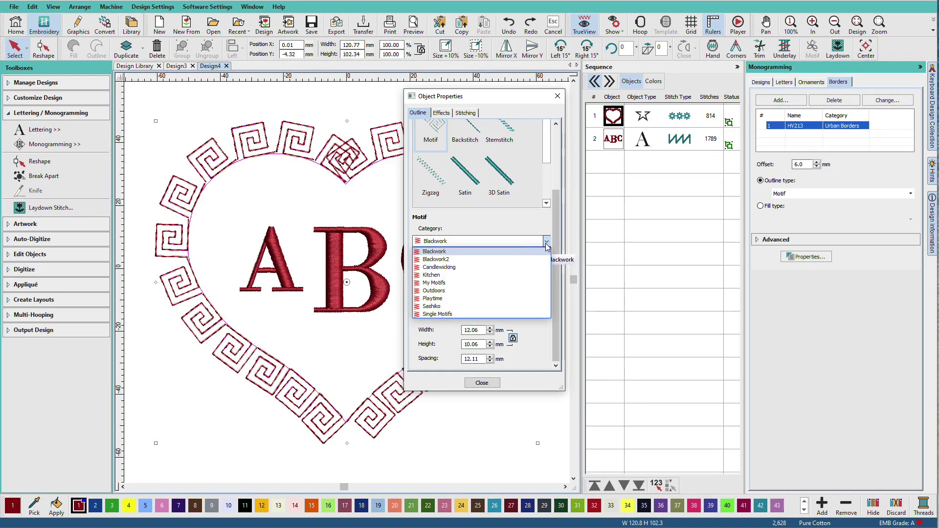
{"action": "left_click", "coordinate": [437, 314]}
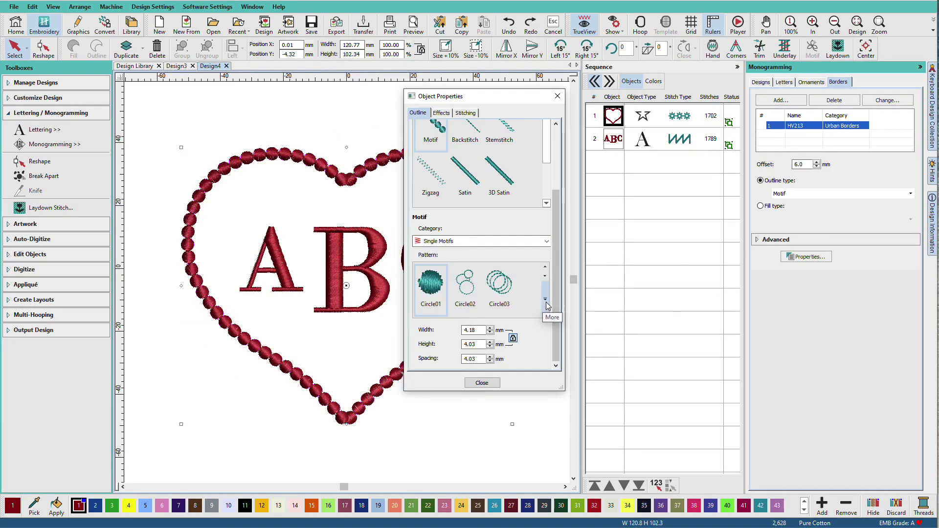
{"action": "left_click", "coordinate": [546, 303]}
{"action": "scroll", "coordinate": [562, 330], "scroll_direction": "down", "scroll_amount": 5}
{"action": "scroll", "coordinate": [562, 330], "scroll_direction": "down", "scroll_amount": 5}
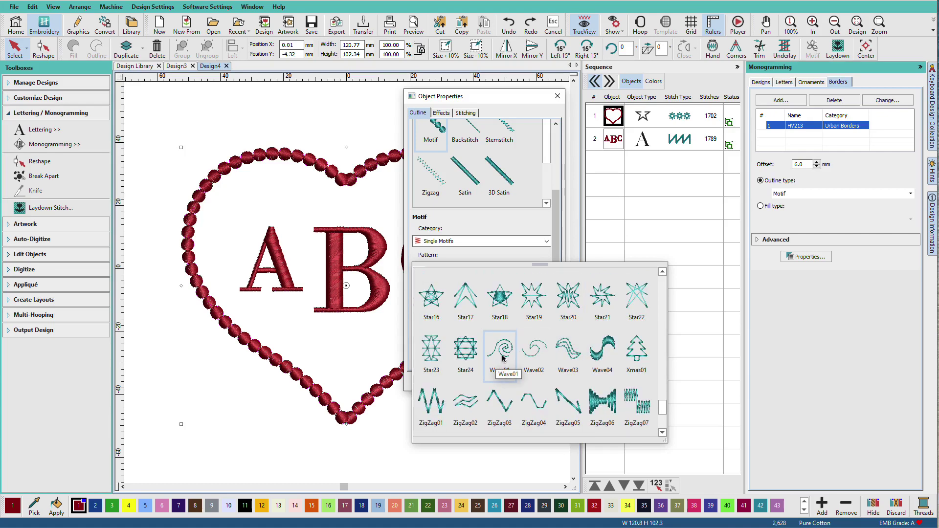
{"action": "left_click", "coordinate": [502, 358]}
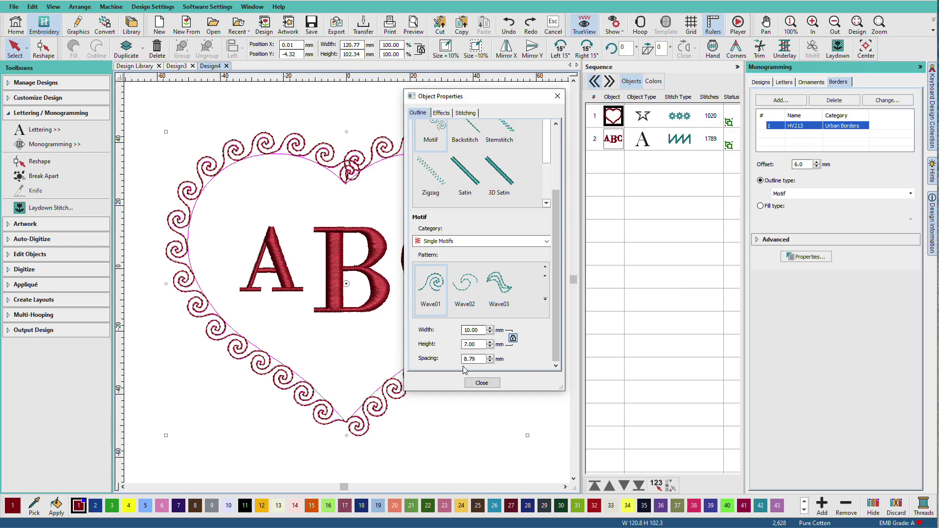
{"action": "left_click", "coordinate": [482, 383]}
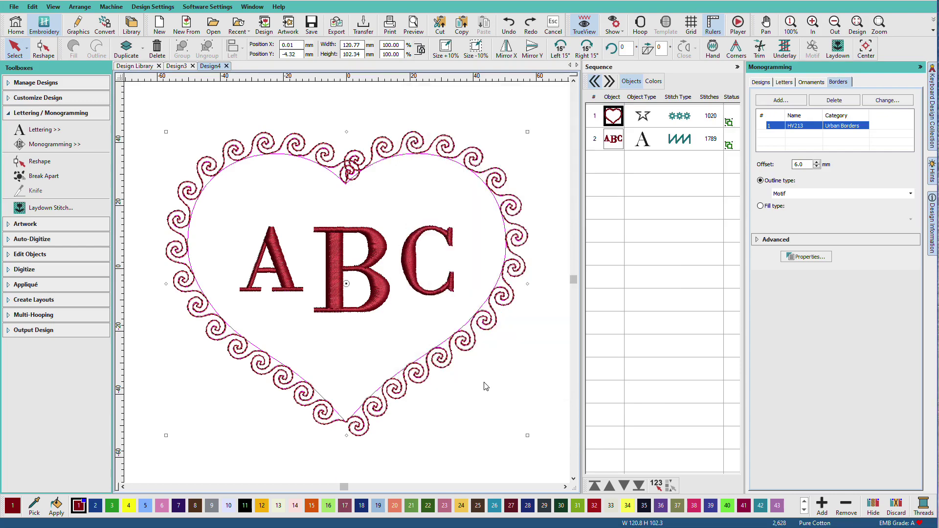
Add a second HV213 heart border with a 0 mm offset
{"action": "left_click", "coordinate": [781, 100]}
{"action": "double_click", "coordinate": [800, 164]}
{"action": "type", "text": "0"}
{"action": "key", "text": "Return"}
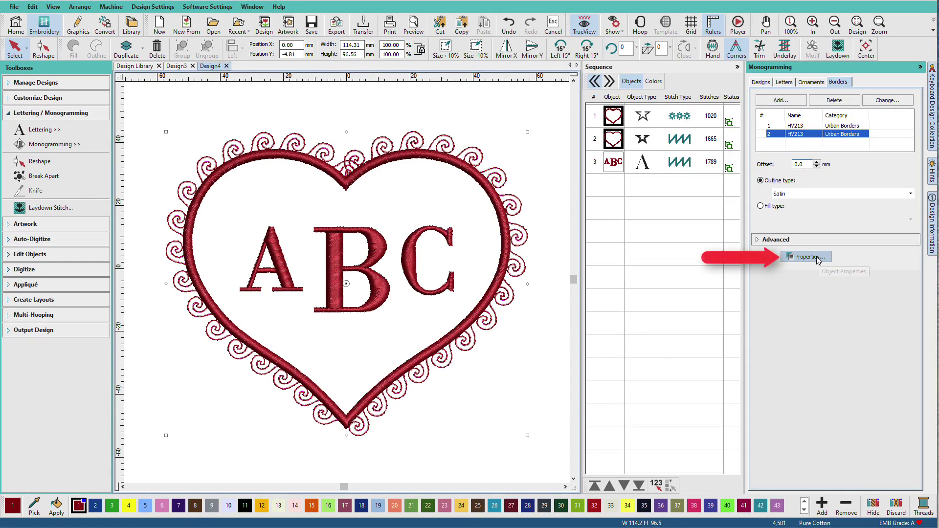
Set the new border's satin width to 3 mm in its properties
{"action": "left_click", "coordinate": [806, 257]}
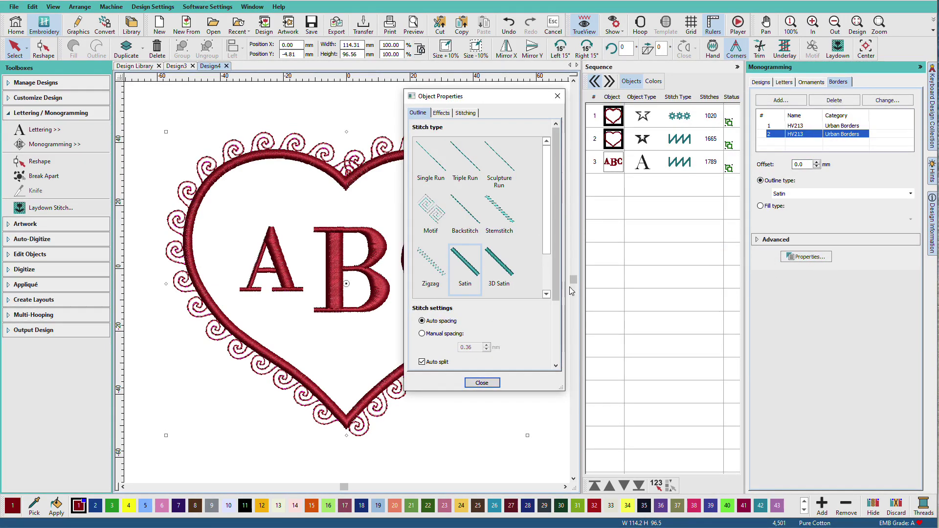
{"action": "left_click_drag", "start_coordinate": [559, 289], "coordinate": [559, 342]}
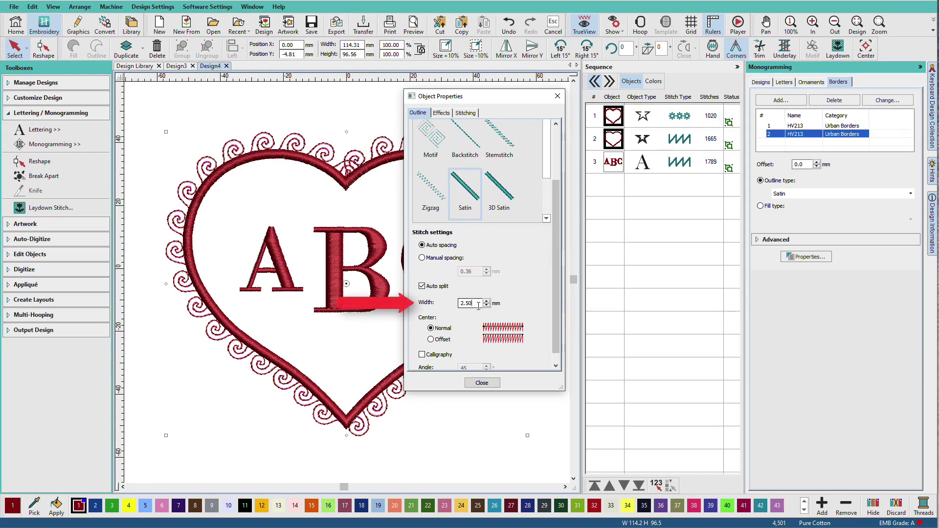
{"action": "double_click", "coordinate": [478, 306]}
{"action": "type", "text": "3"}
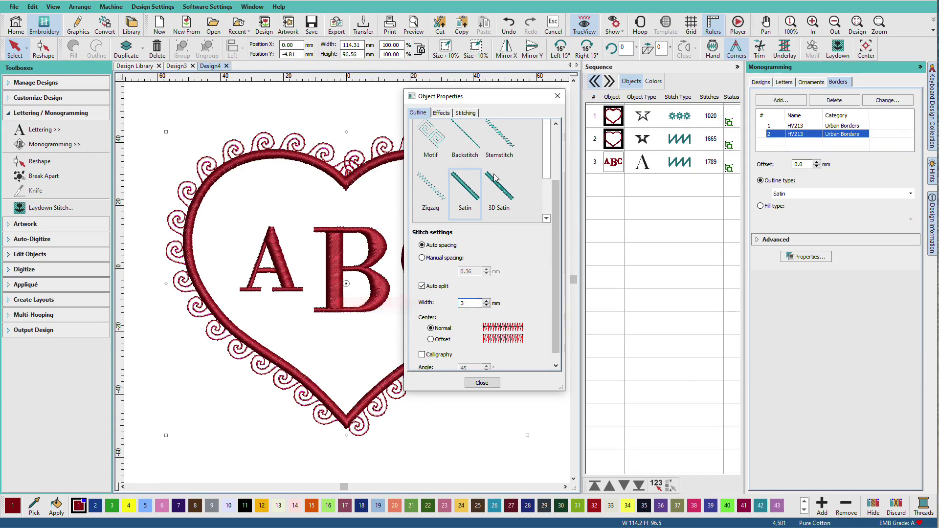
Give the inner satin heart border an elastic embossed Diamonds7 pattern
{"action": "left_click", "coordinate": [440, 113]}
{"action": "left_click_drag", "start_coordinate": [557, 193], "coordinate": [559, 323]}
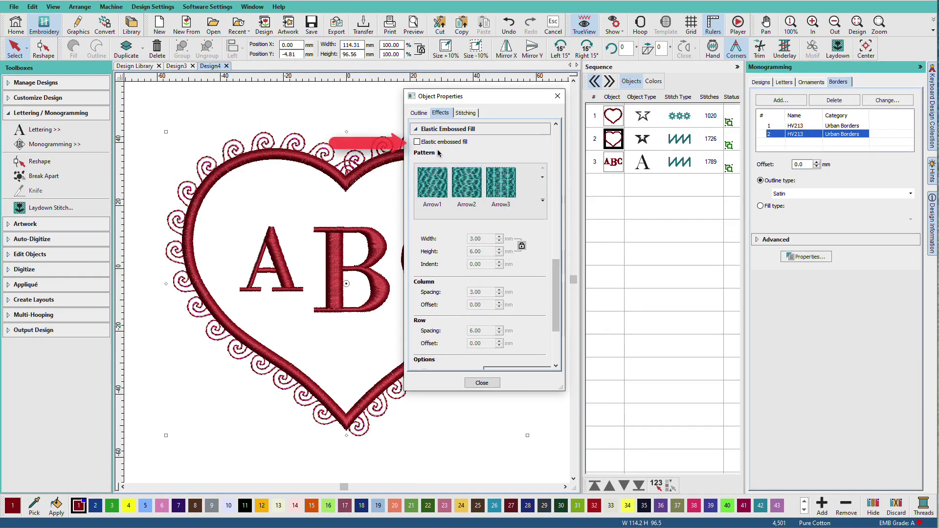
{"action": "left_click", "coordinate": [417, 142]}
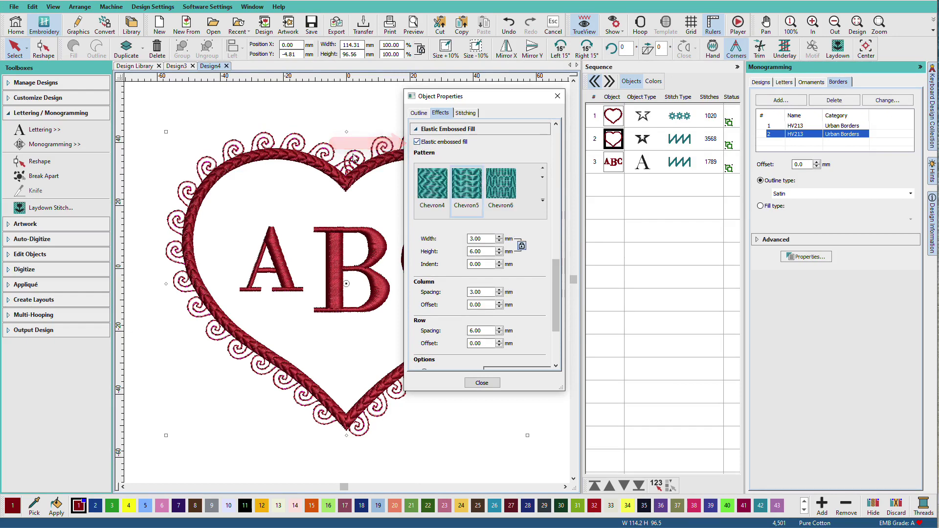
{"action": "left_click", "coordinate": [543, 201]}
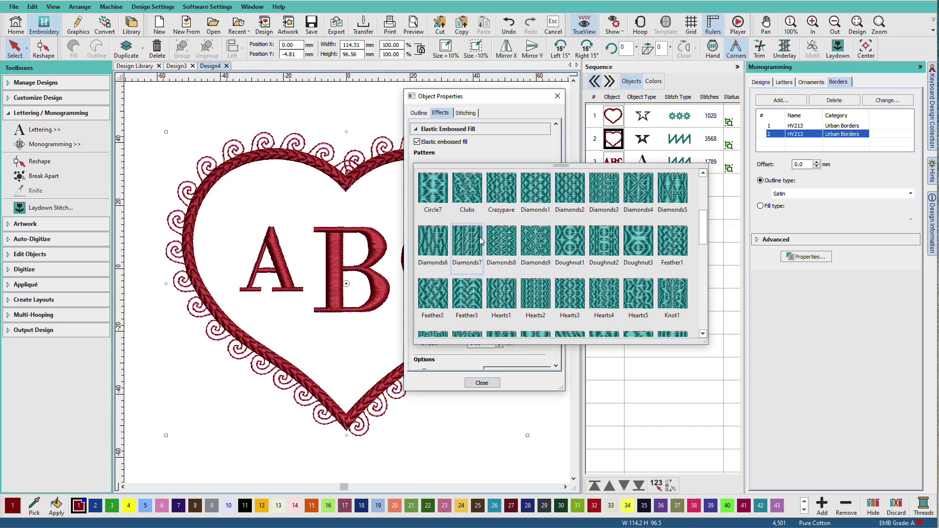
{"action": "left_click", "coordinate": [467, 242]}
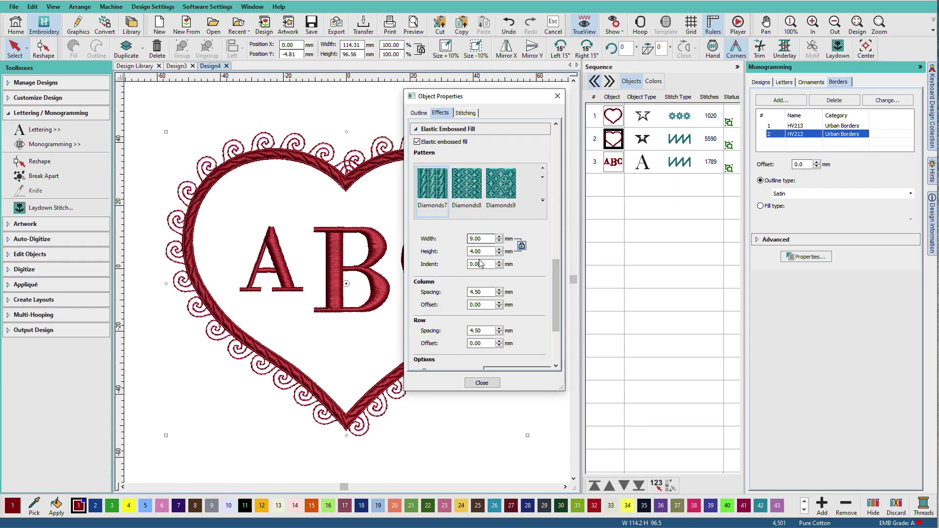
Make the embossed border a single row and finish its properties
{"action": "left_click_drag", "start_coordinate": [555, 311], "coordinate": [555, 342]}
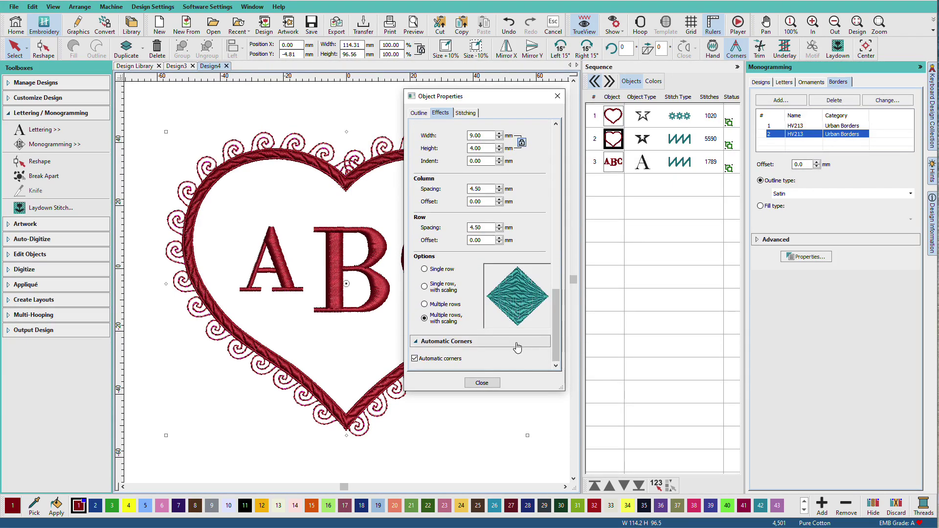
{"action": "left_click", "coordinate": [424, 269]}
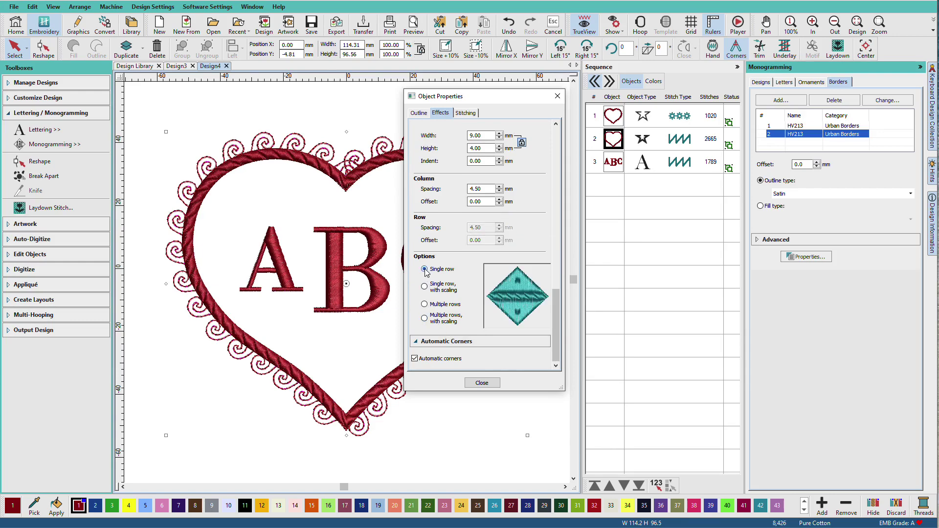
{"action": "left_click", "coordinate": [482, 383]}
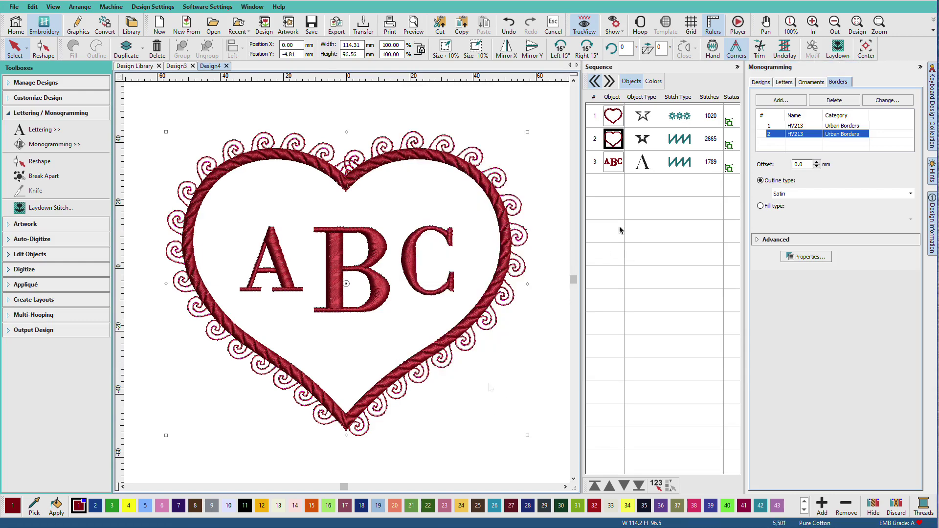
Add the M011b bow motif as an ornament to the monogram
{"action": "left_click", "coordinate": [814, 84]}
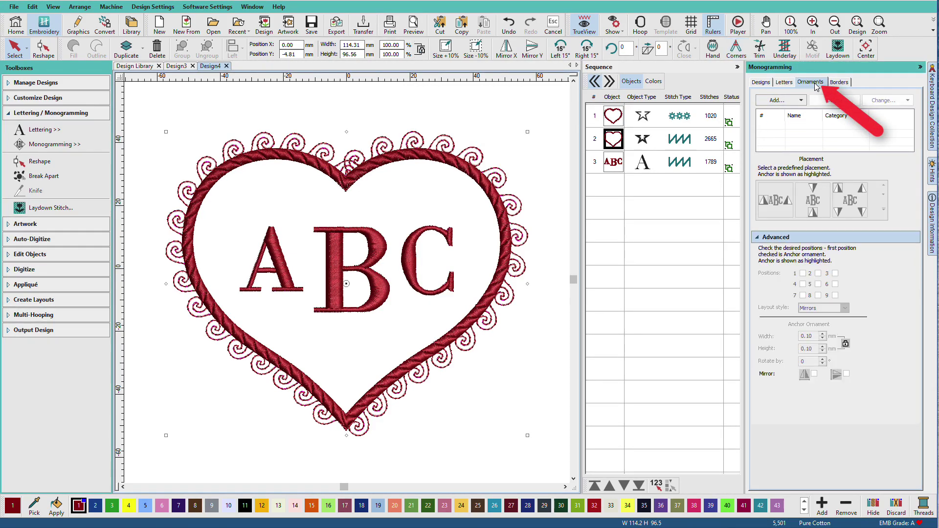
{"action": "left_click", "coordinate": [777, 101]}
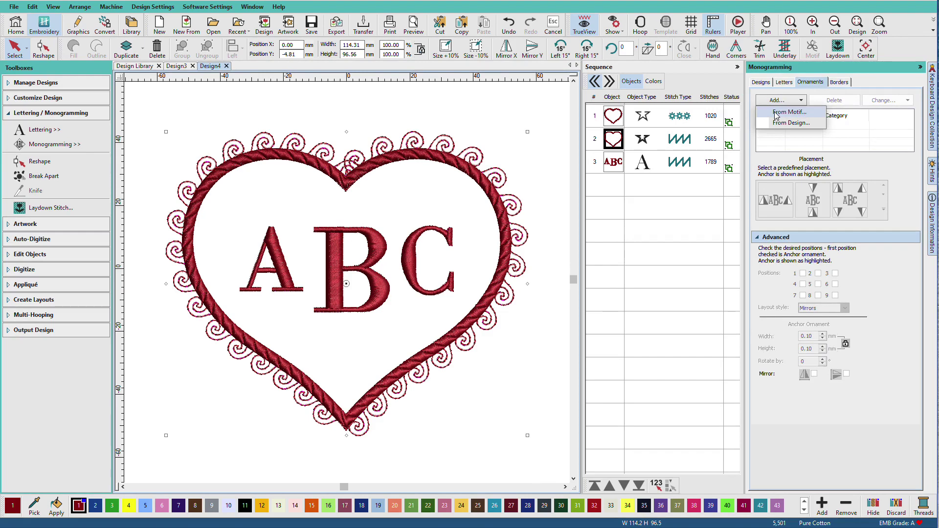
{"action": "left_click", "coordinate": [776, 113]}
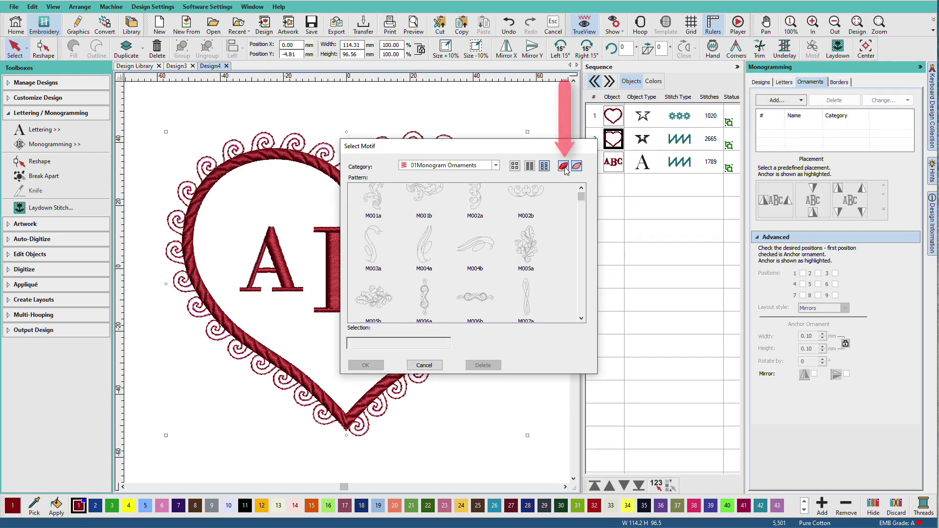
{"action": "left_click", "coordinate": [563, 166]}
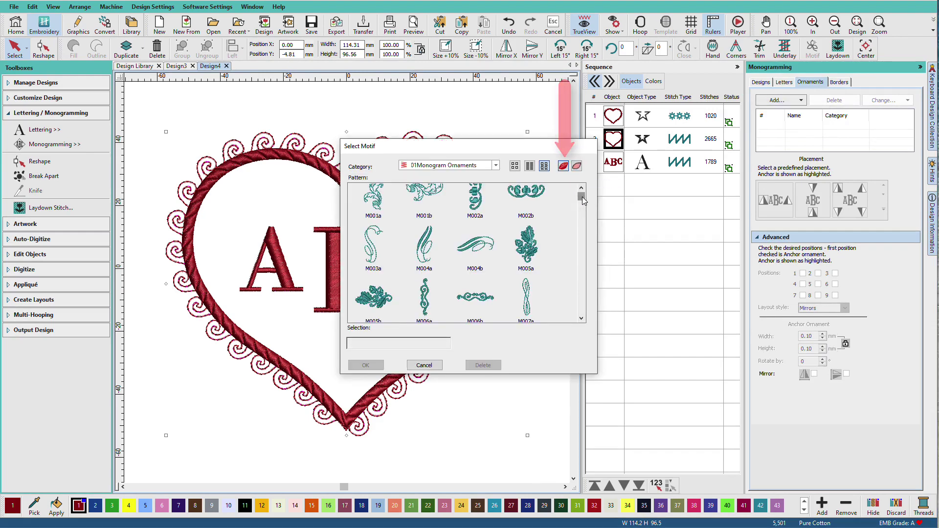
{"action": "left_click_drag", "start_coordinate": [581, 196], "coordinate": [583, 206]}
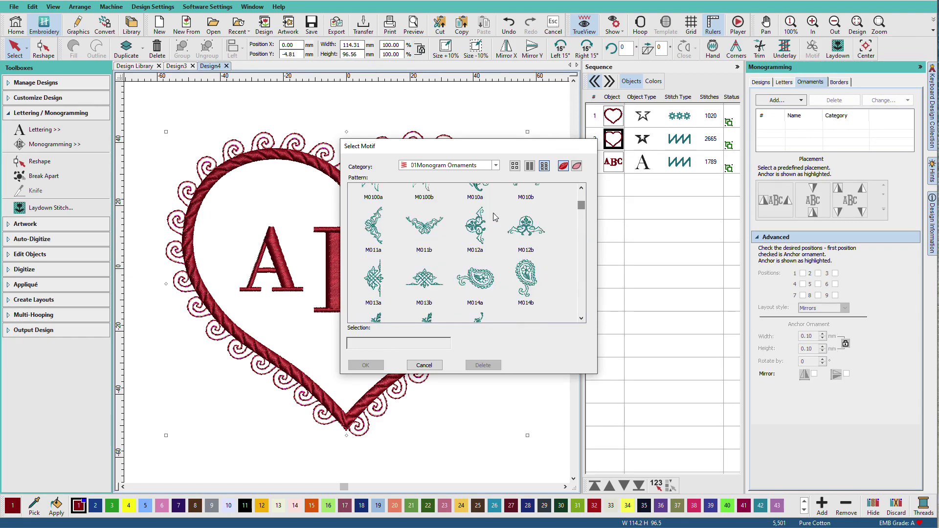
{"action": "left_click", "coordinate": [427, 229]}
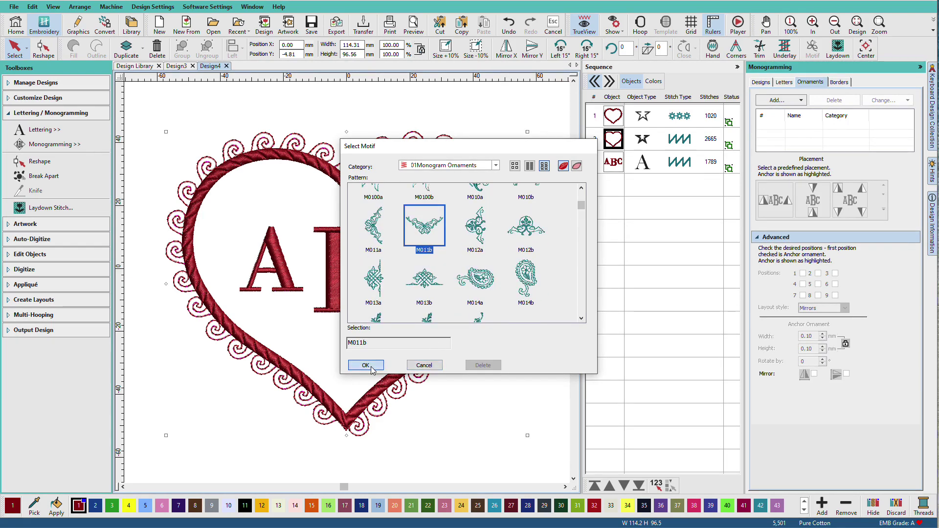
{"action": "left_click", "coordinate": [366, 366]}
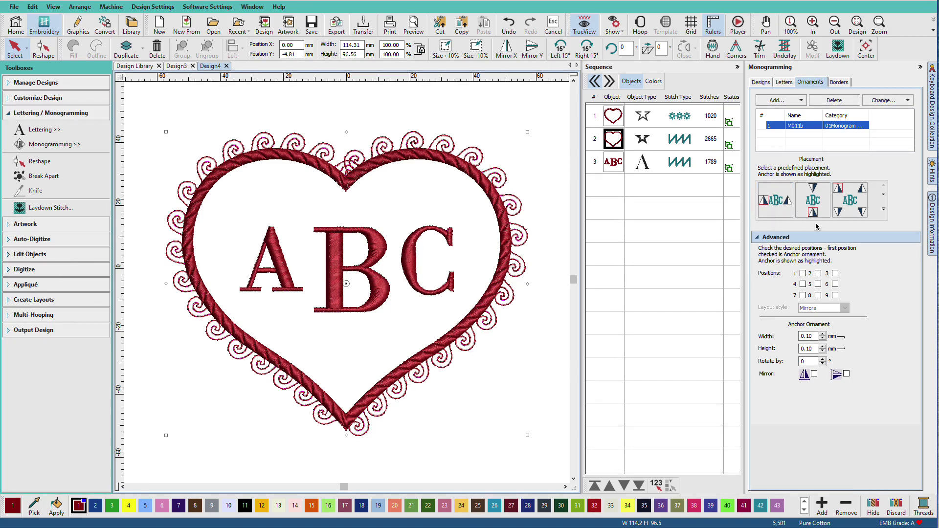
Place the bow below the letters with Copy-3 layout and set its width to 45 mm
{"action": "left_click", "coordinate": [883, 209]}
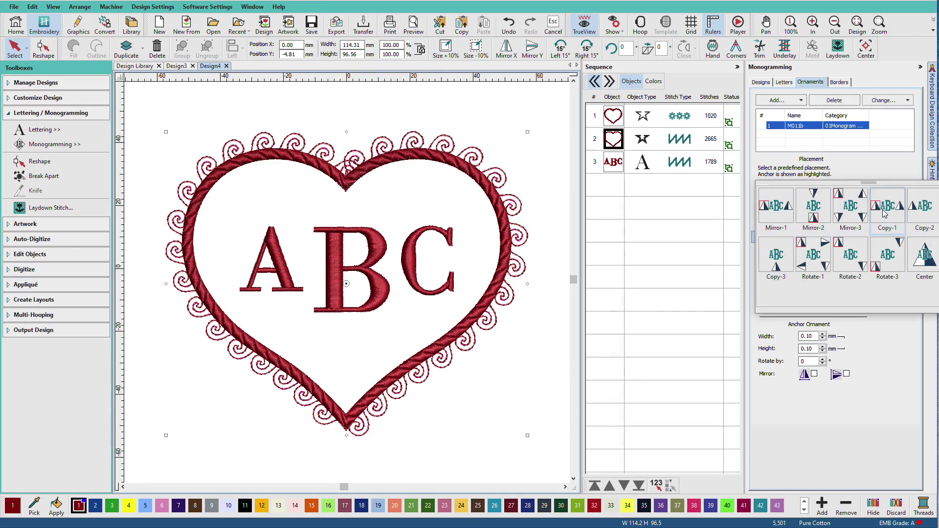
{"action": "left_click", "coordinate": [780, 260]}
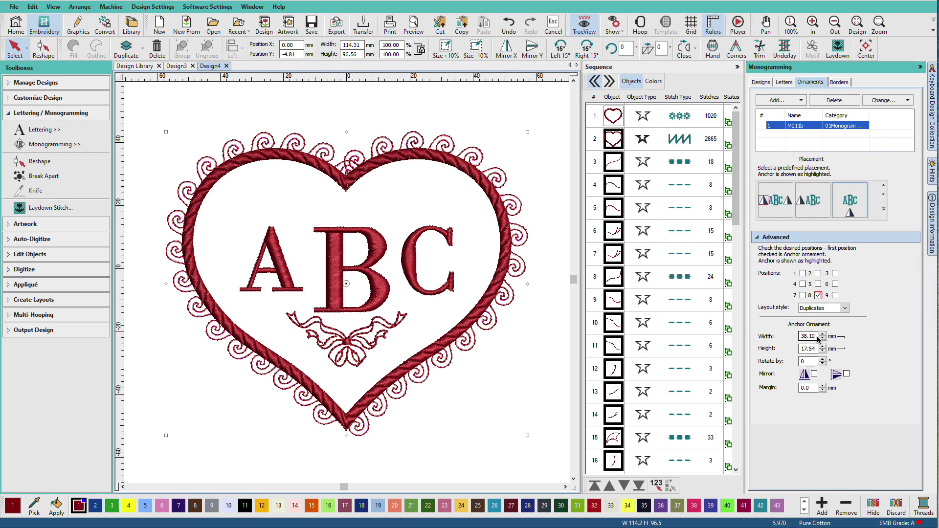
{"action": "double_click", "coordinate": [808, 336]}
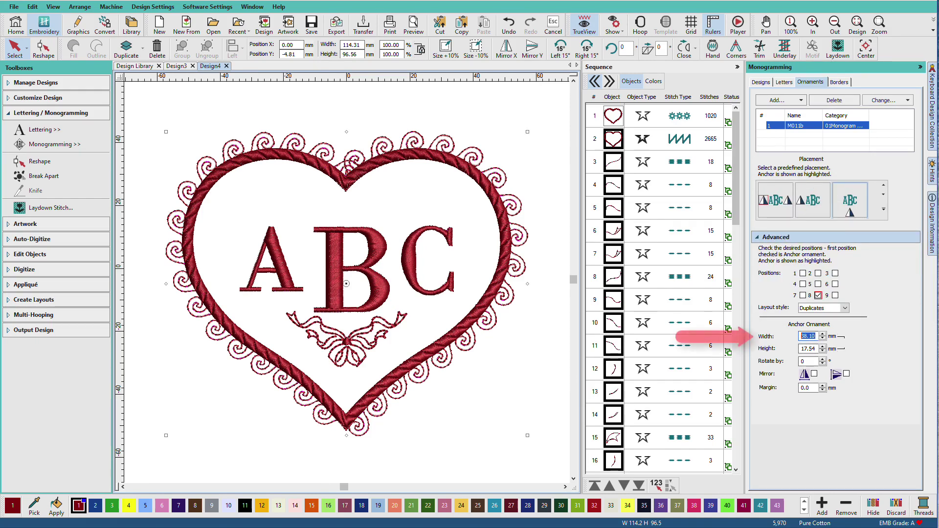
{"action": "type", "text": "45"}
{"action": "key", "text": "Return"}
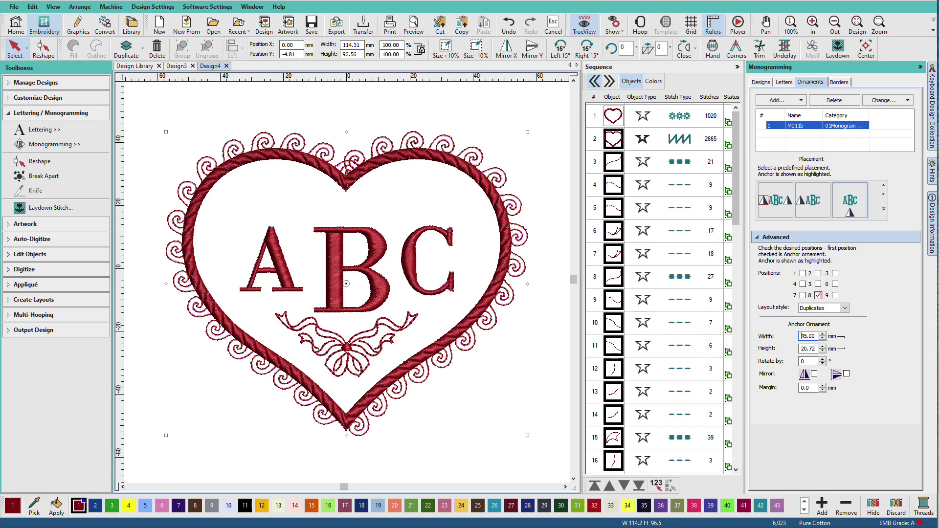
Add the HV255 bee motif from Urban-Ornaments as another ornament
{"action": "left_click", "coordinate": [782, 100]}
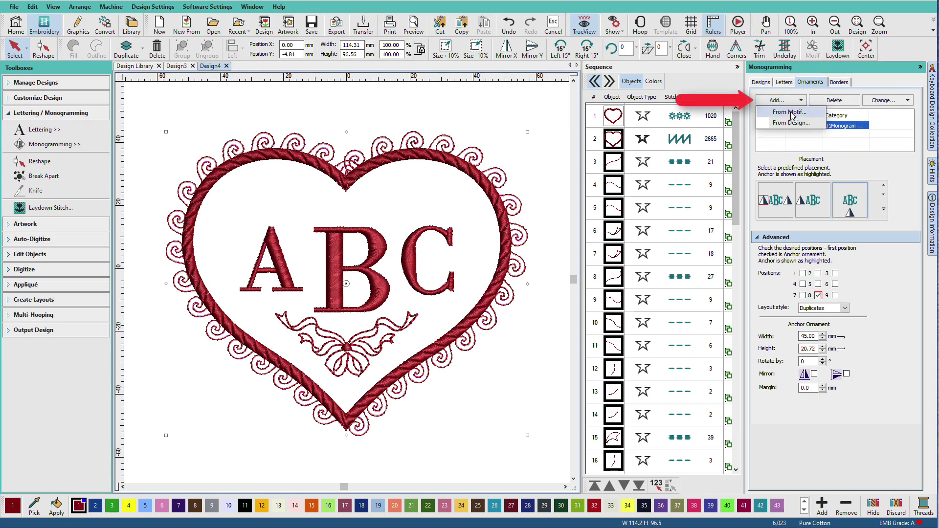
{"action": "left_click", "coordinate": [790, 112]}
{"action": "left_click", "coordinate": [496, 166]}
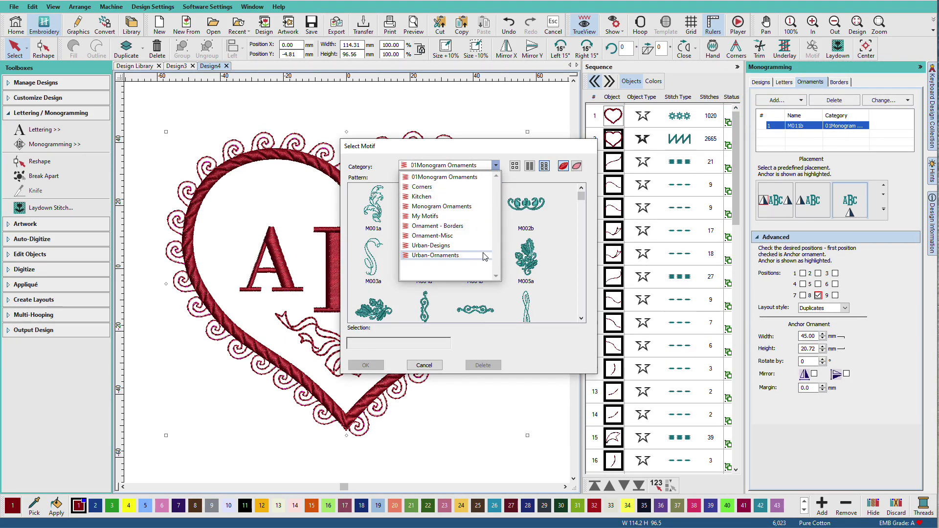
{"action": "left_click", "coordinate": [484, 255]}
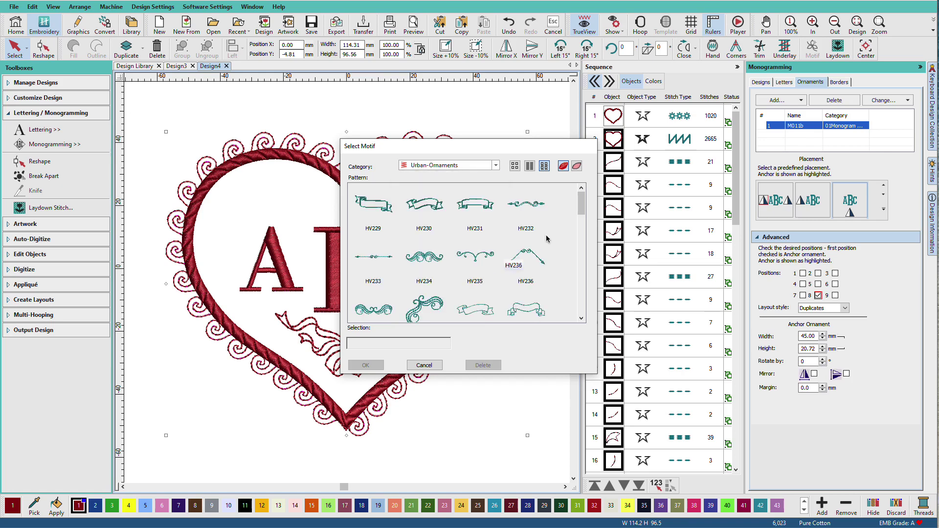
{"action": "left_click_drag", "start_coordinate": [581, 209], "coordinate": [581, 250]}
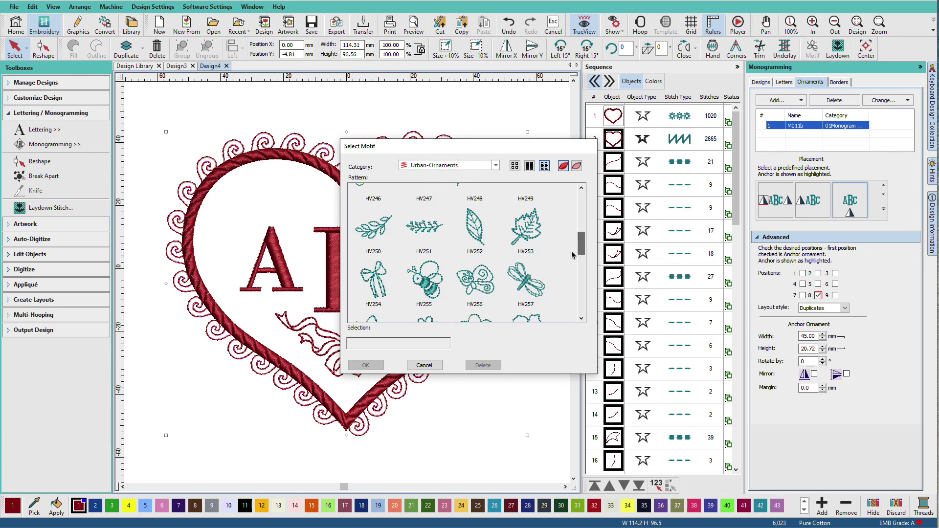
{"action": "left_click", "coordinate": [434, 294]}
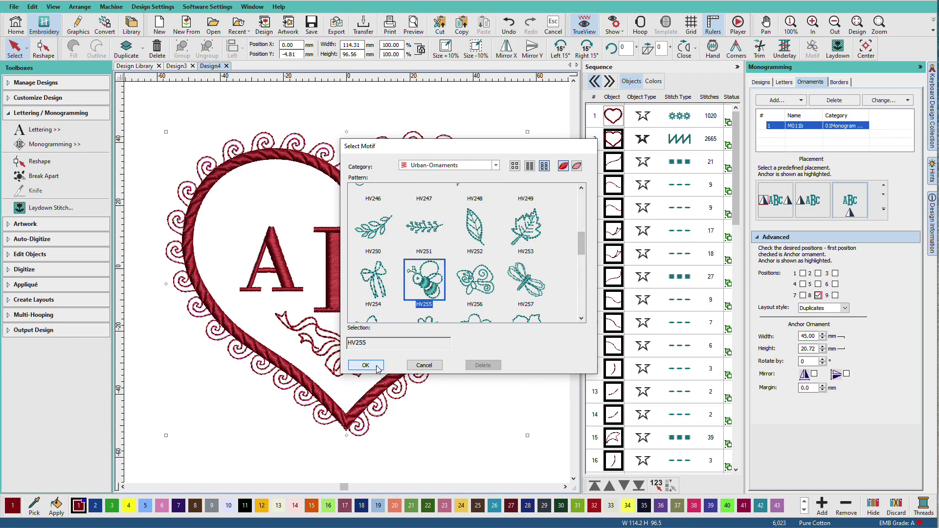
{"action": "left_click", "coordinate": [365, 365]}
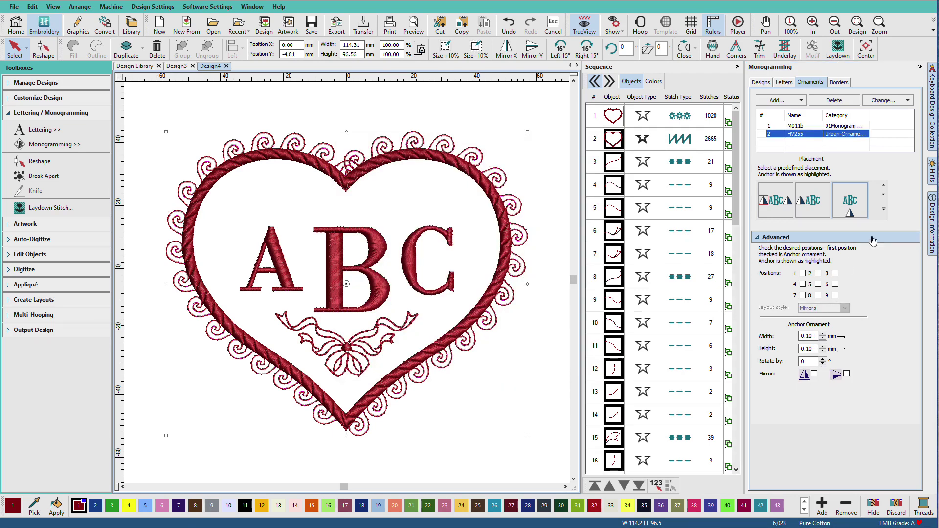
Put the bee at position 3, upper right of the heart, with a -1.0 mm margin
{"action": "left_click", "coordinate": [883, 210]}
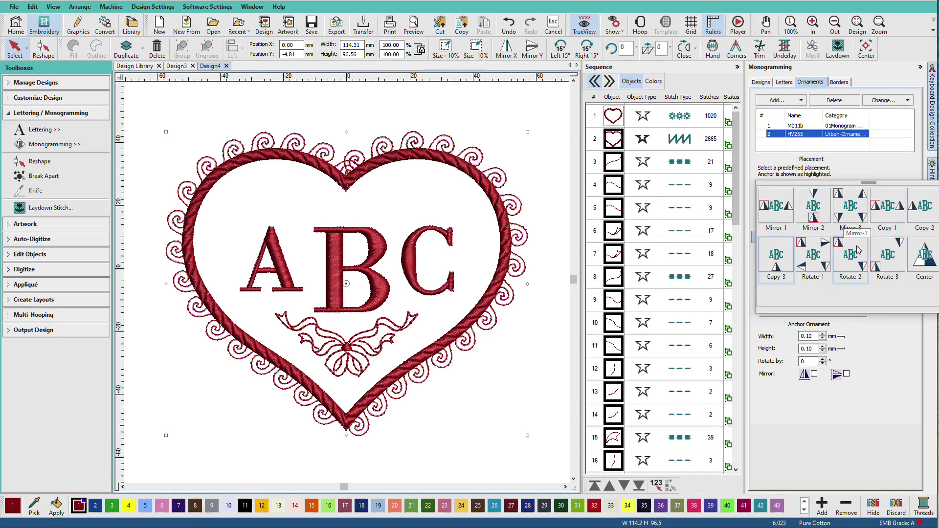
{"action": "left_click", "coordinate": [878, 319]}
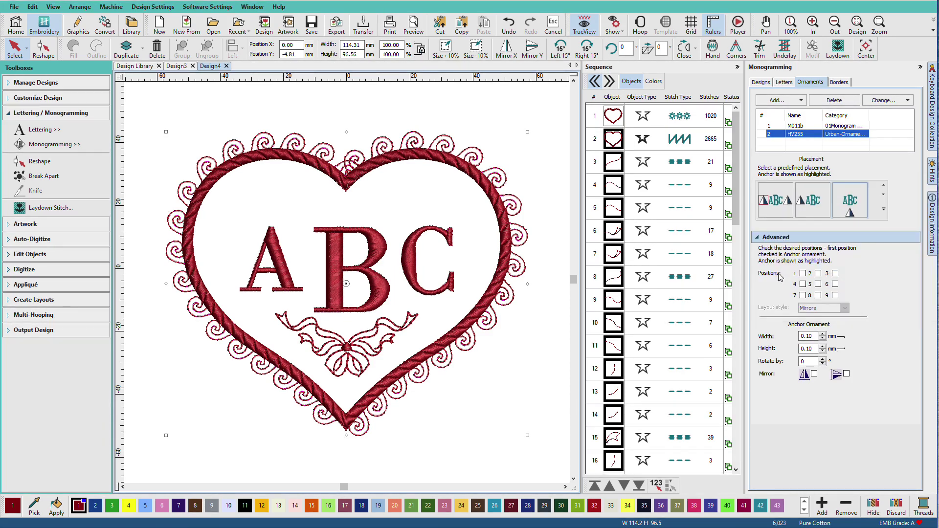
{"action": "left_click", "coordinate": [835, 273]}
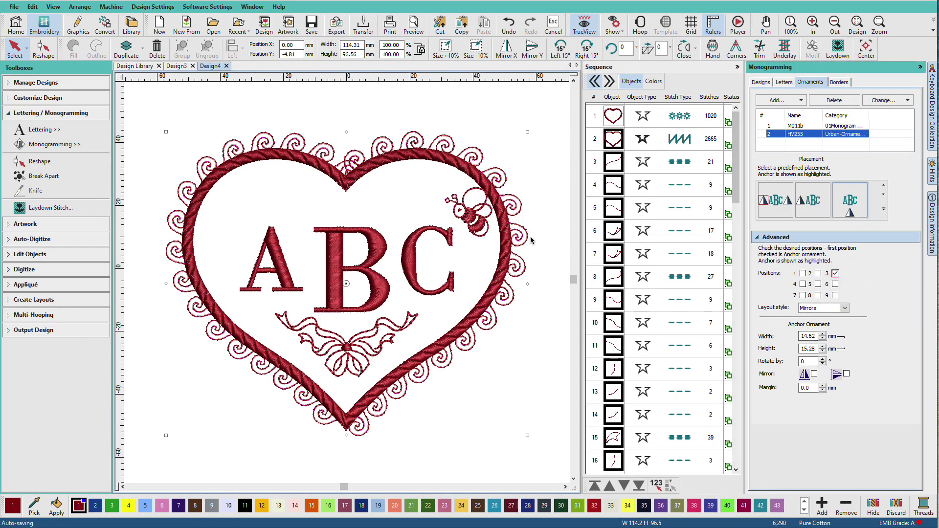
{"action": "left_click", "coordinate": [807, 388]}
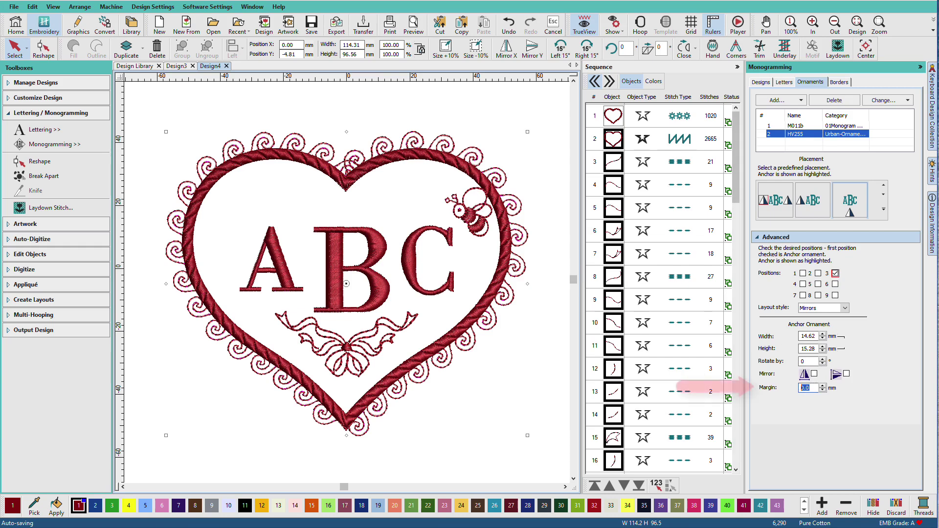
{"action": "type", "text": "-"}
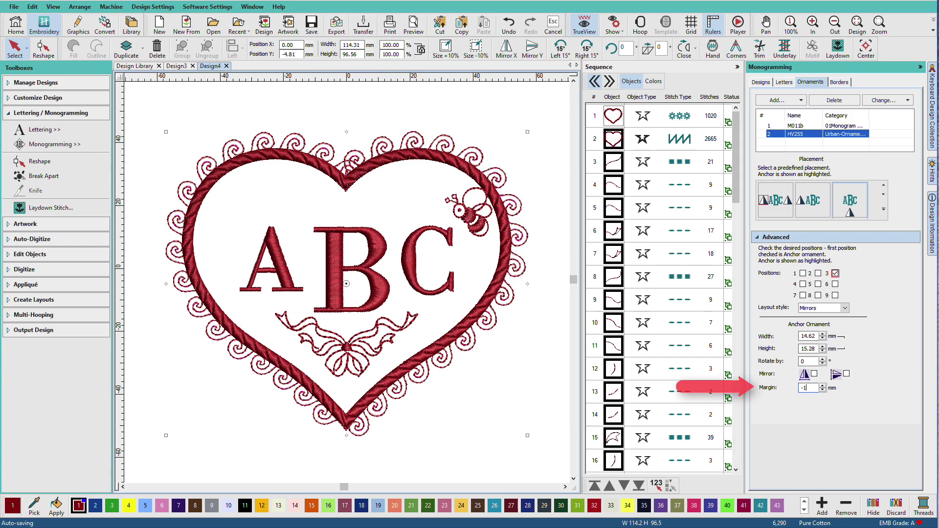
{"action": "type", "text": "1.0"}
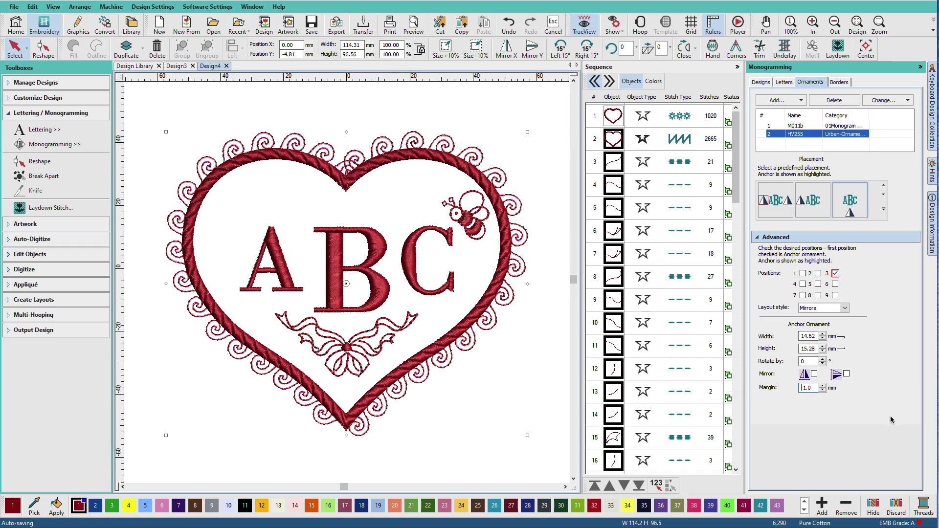
Add butterfly motif 14 from the Monogram Ornaments category as an ornament
{"action": "left_click", "coordinate": [782, 103]}
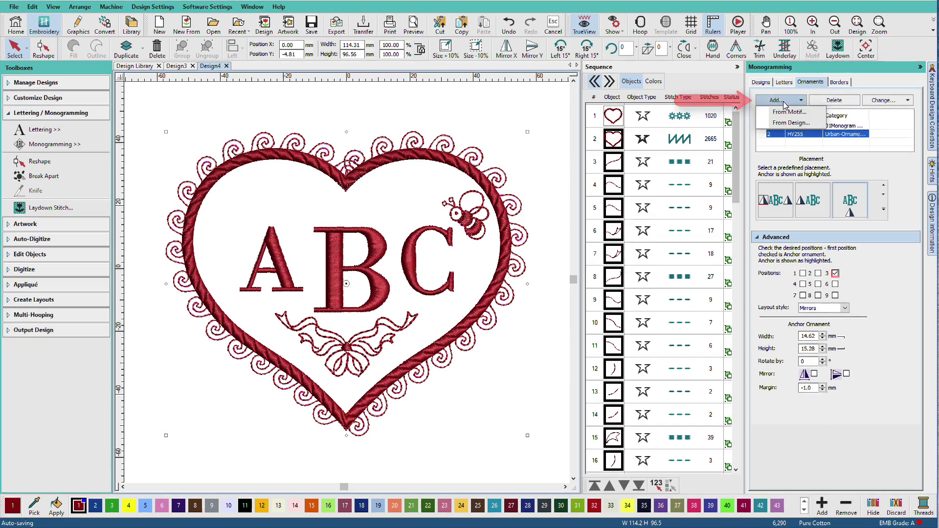
{"action": "left_click", "coordinate": [783, 113]}
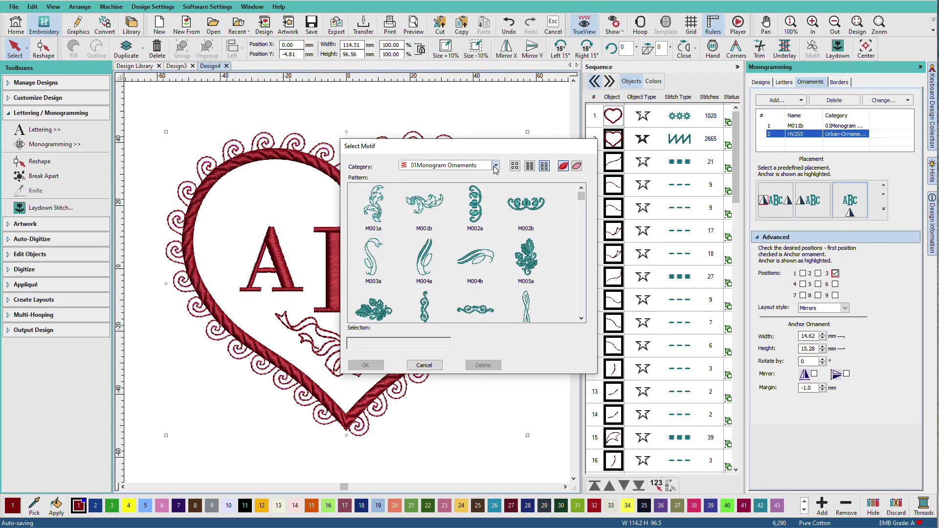
{"action": "left_click", "coordinate": [496, 167]}
{"action": "left_click", "coordinate": [480, 206]}
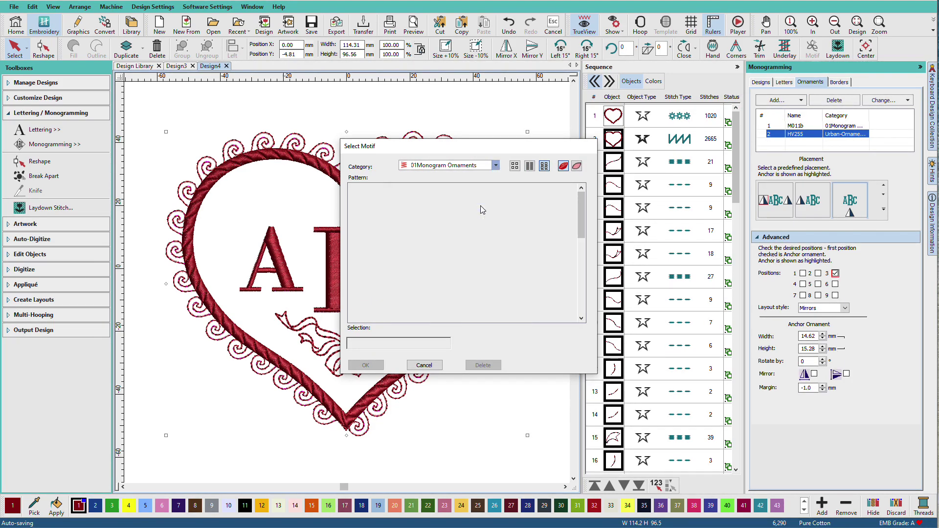
{"action": "left_click_drag", "start_coordinate": [582, 232], "coordinate": [583, 267]}
{"action": "left_click", "coordinate": [475, 251]}
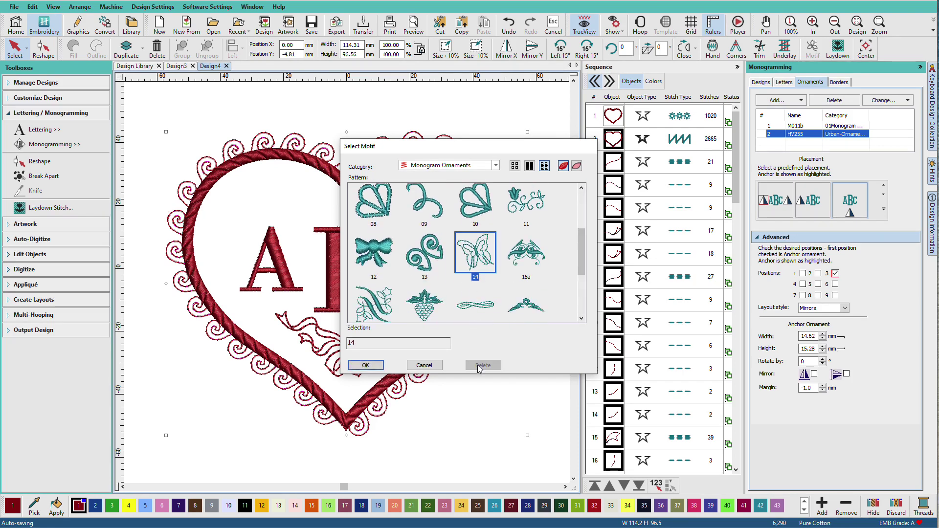
{"action": "left_click", "coordinate": [365, 365]}
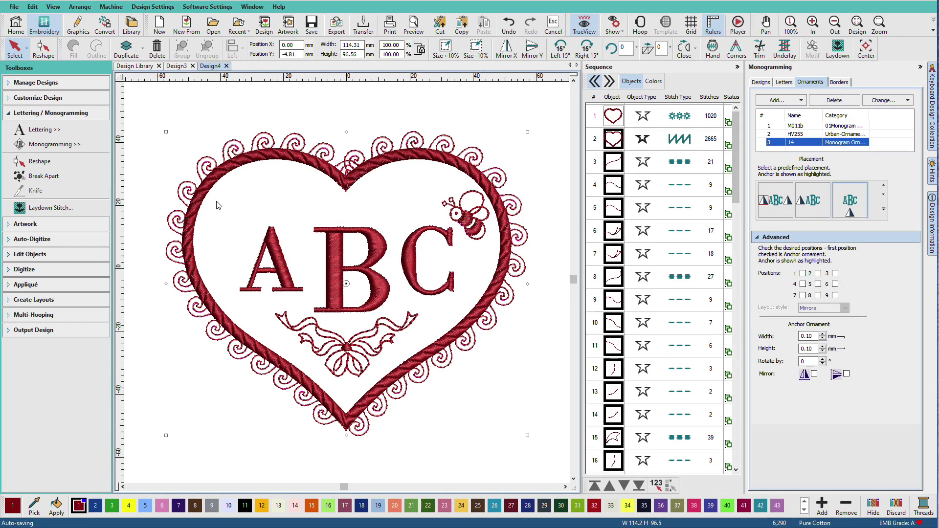
Place the butterfly at position 1, mirror it, and size it to about 20 mm wide
{"action": "left_click", "coordinate": [803, 273]}
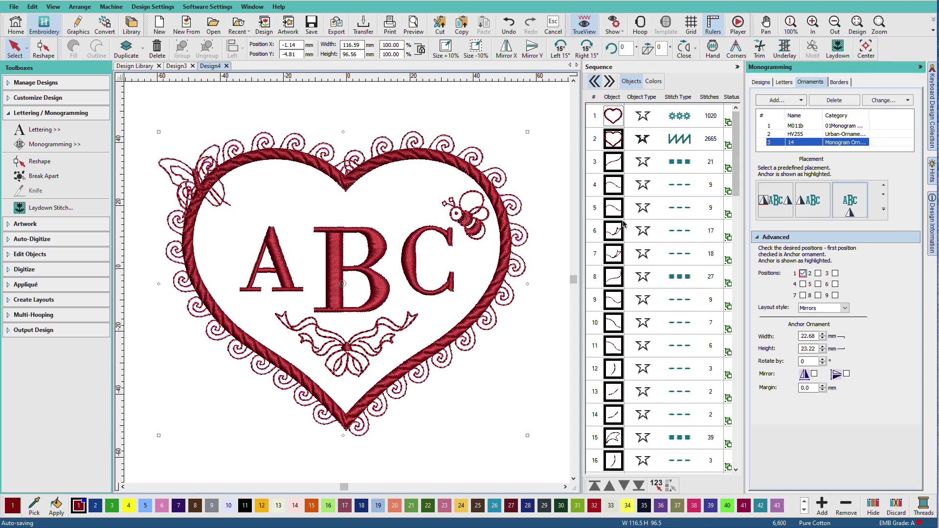
{"action": "left_click", "coordinate": [813, 374]}
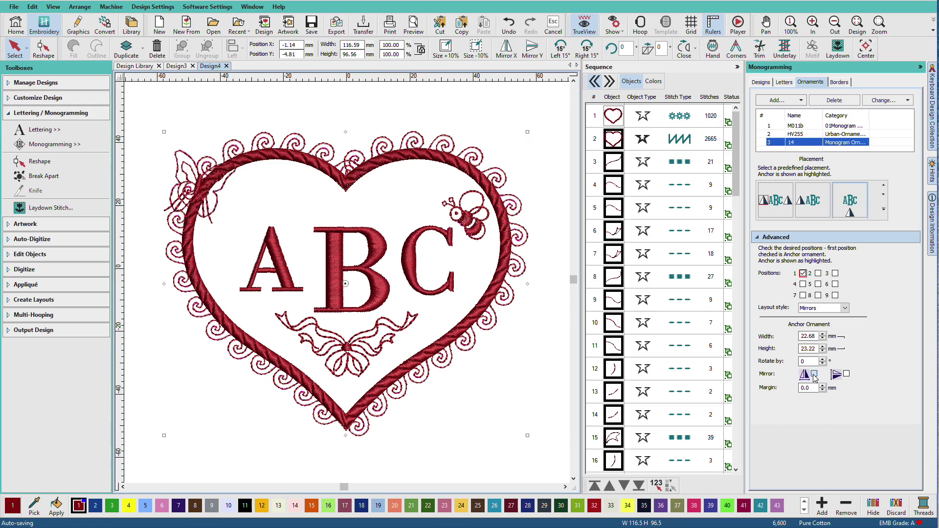
{"action": "left_click_drag", "start_coordinate": [814, 336], "coordinate": [784, 338]}
{"action": "type", "text": "20"}
{"action": "key", "text": "Return"}
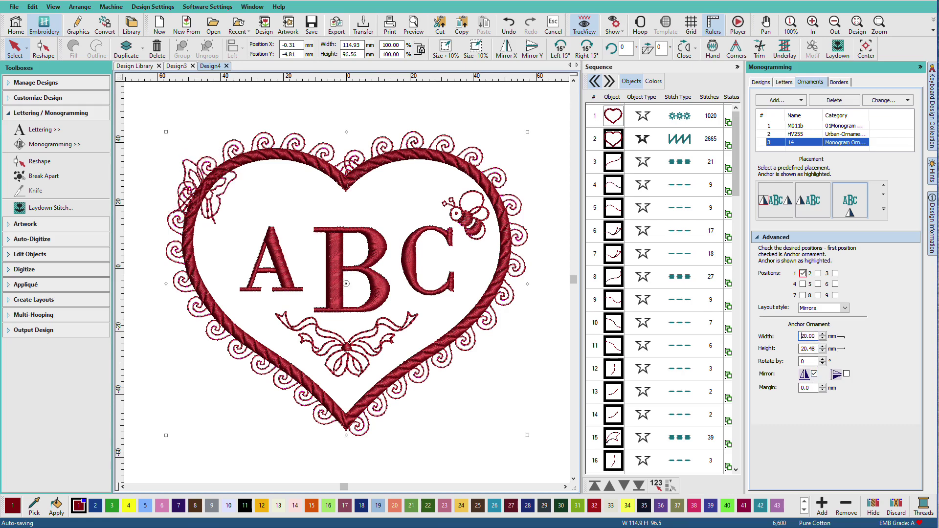
{"action": "left_click", "coordinate": [821, 338]}
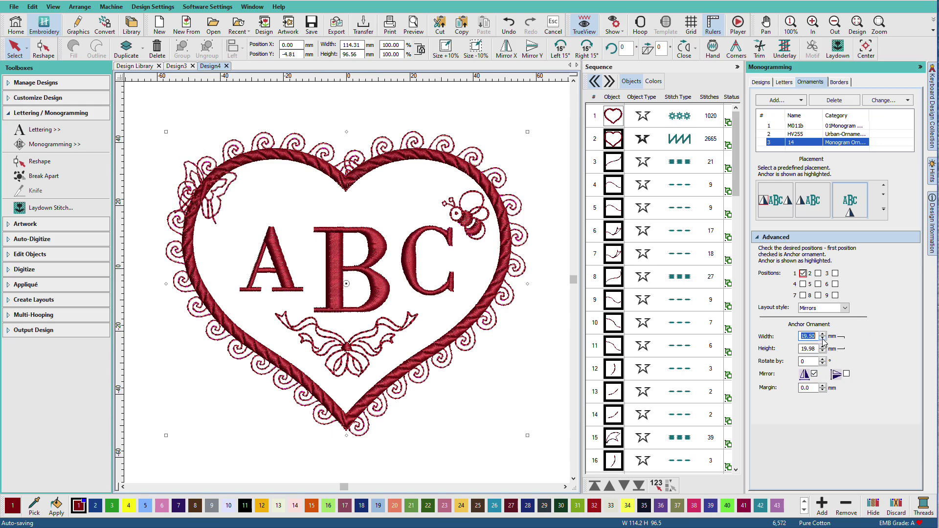
{"action": "left_click", "coordinate": [823, 338]}
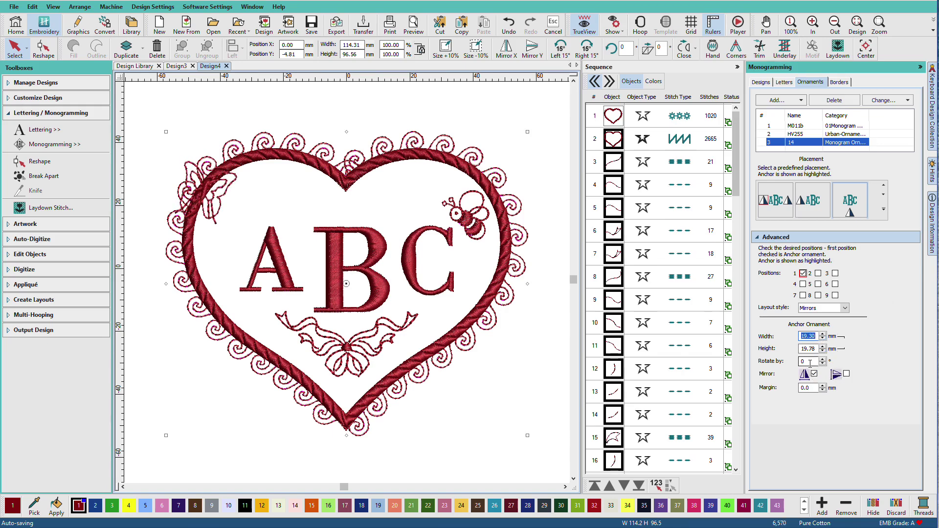
Pull the butterfly inward with a -8.0 mm margin and set its width to 18.5 mm
{"action": "left_click", "coordinate": [810, 386]}
{"action": "key", "text": "Return"}
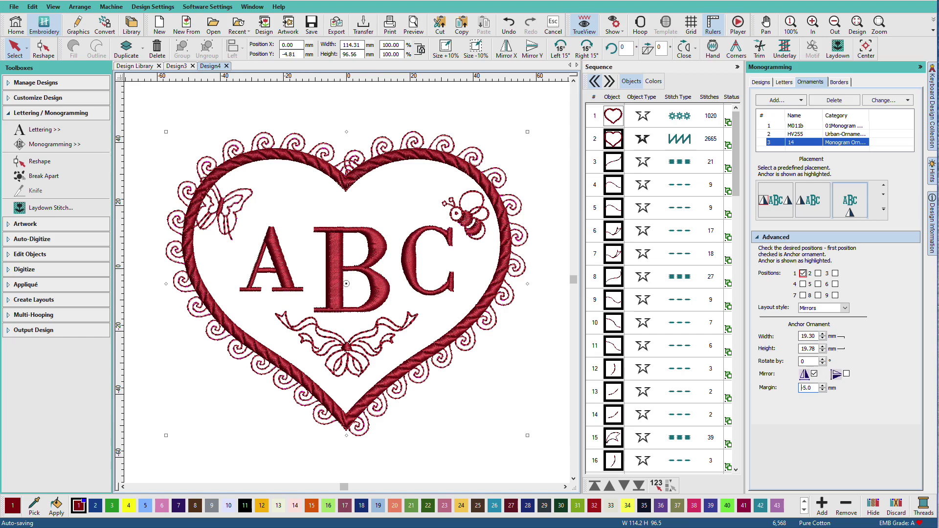
{"action": "key", "text": "Down"}
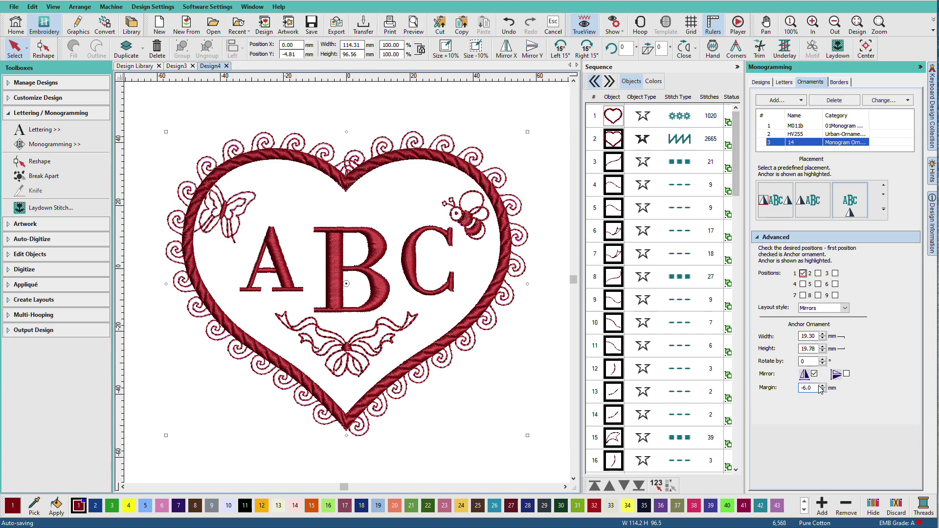
{"action": "left_click_drag", "start_coordinate": [814, 388], "coordinate": [798, 387]}
{"action": "type", "text": "-7"}
{"action": "key", "text": "Return"}
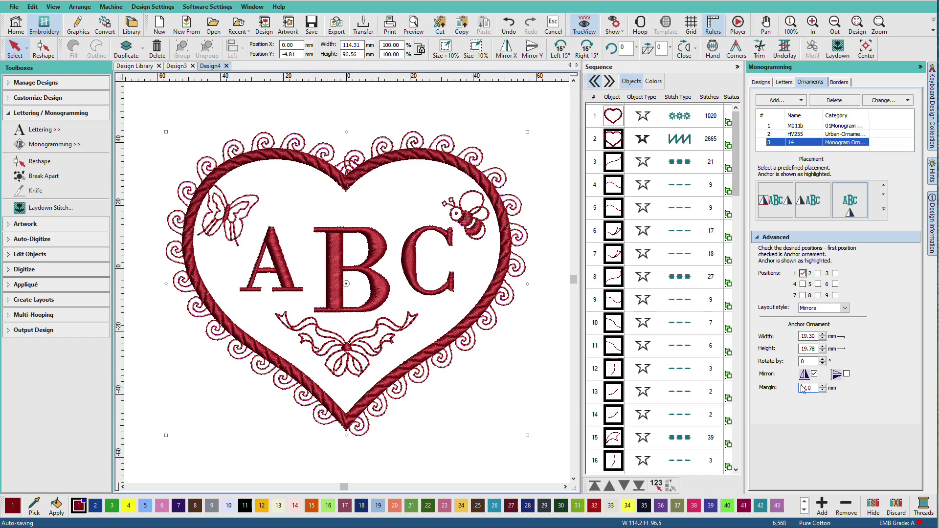
{"action": "left_click_drag", "start_coordinate": [813, 388], "coordinate": [773, 367]}
{"action": "type", "text": "-8"}
{"action": "key", "text": "Return"}
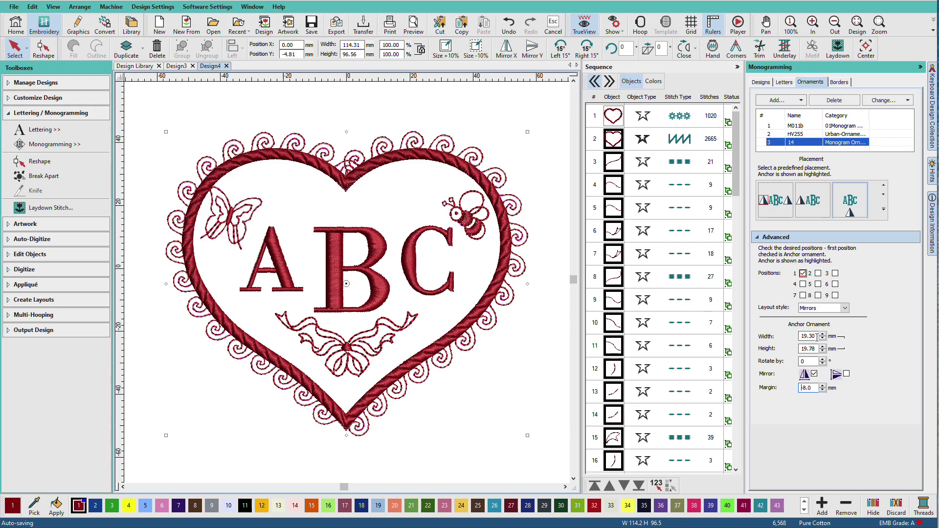
{"action": "left_click_drag", "start_coordinate": [816, 337], "coordinate": [793, 338]}
{"action": "type", "text": "18.5"}
{"action": "key", "text": "Return"}
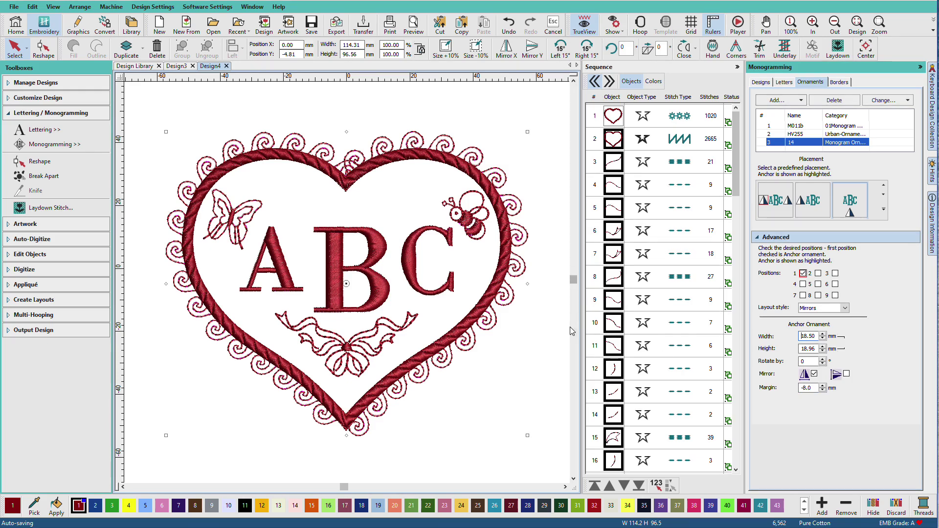
Recolour the bee black (swatch 11) and the butterfly yellow (swatch 12)
{"action": "key", "text": "alt"}
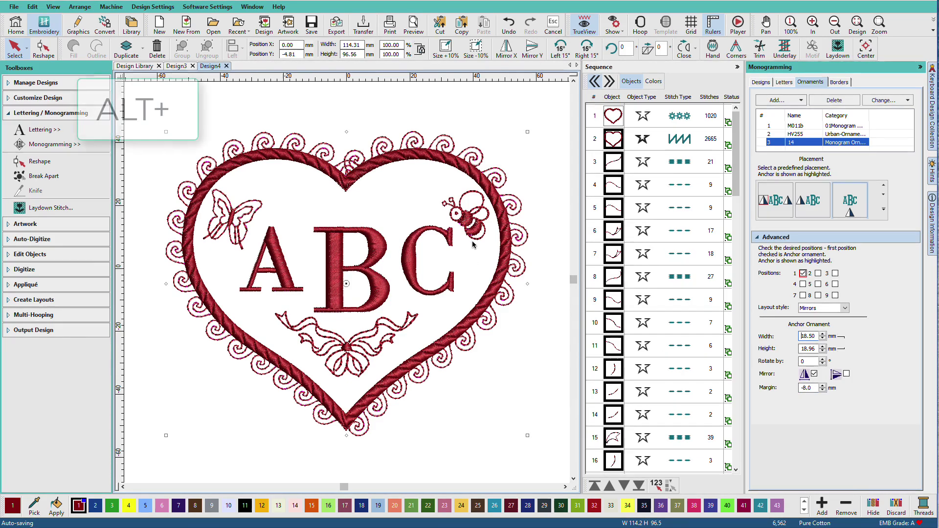
{"action": "left_click", "coordinate": [474, 239], "text": "alt"}
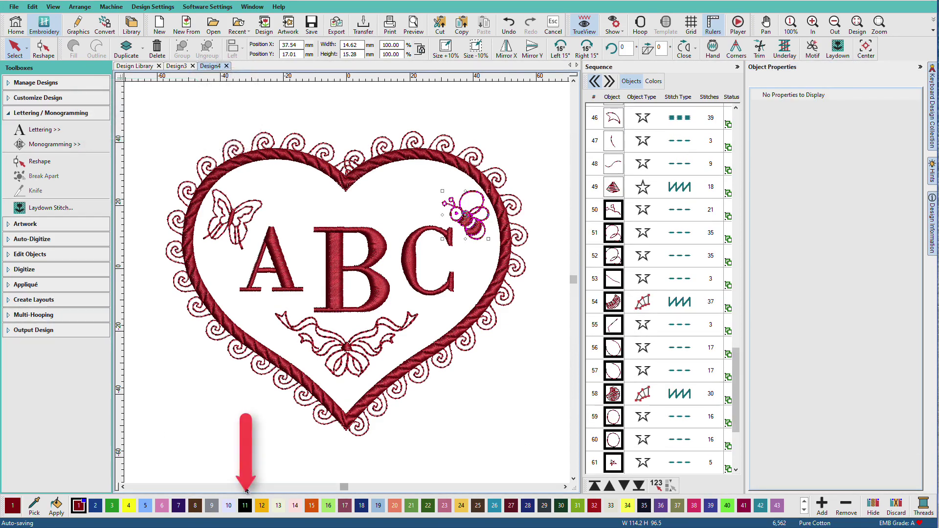
{"action": "left_click", "coordinate": [245, 505]}
{"action": "key", "text": "Escape"}
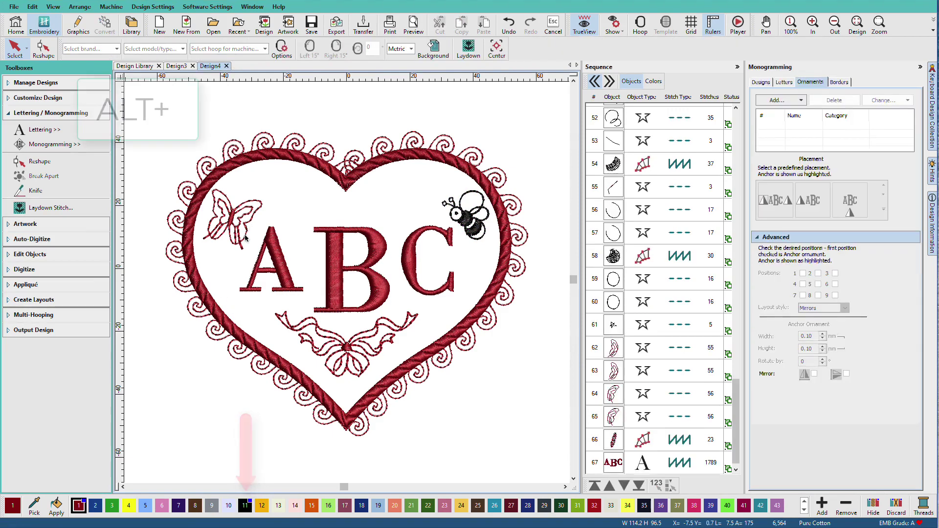
{"action": "left_click", "coordinate": [245, 238], "text": "alt"}
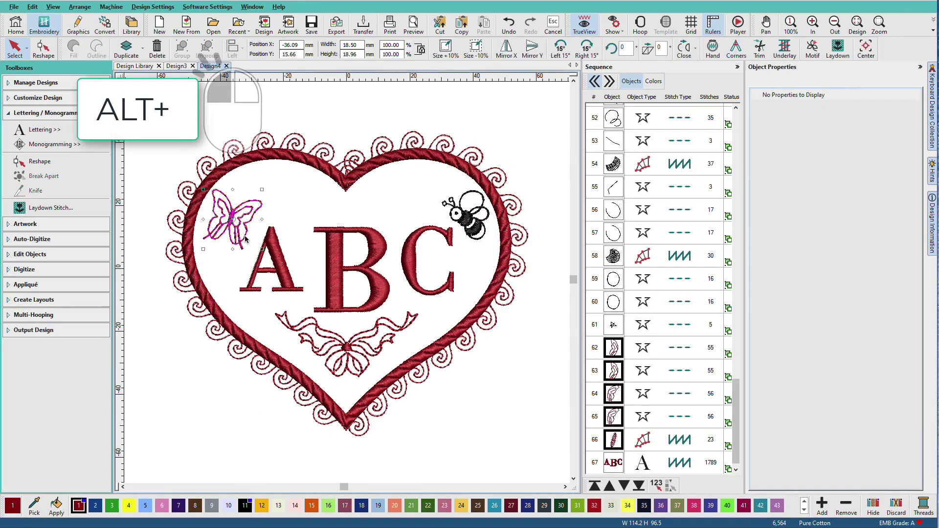
{"action": "left_click", "coordinate": [261, 505]}
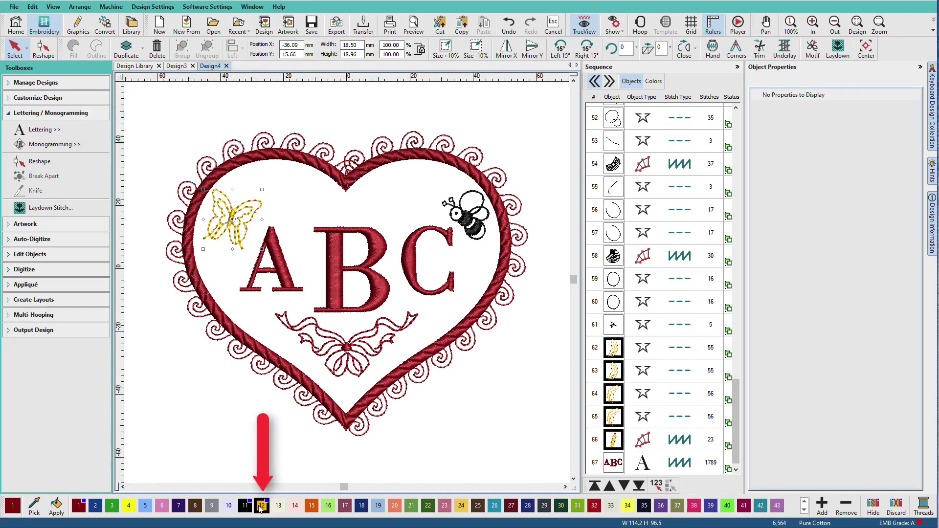
Recolour the scroll border and satin heart outline purple with swatch 43
{"action": "key", "text": "alt"}
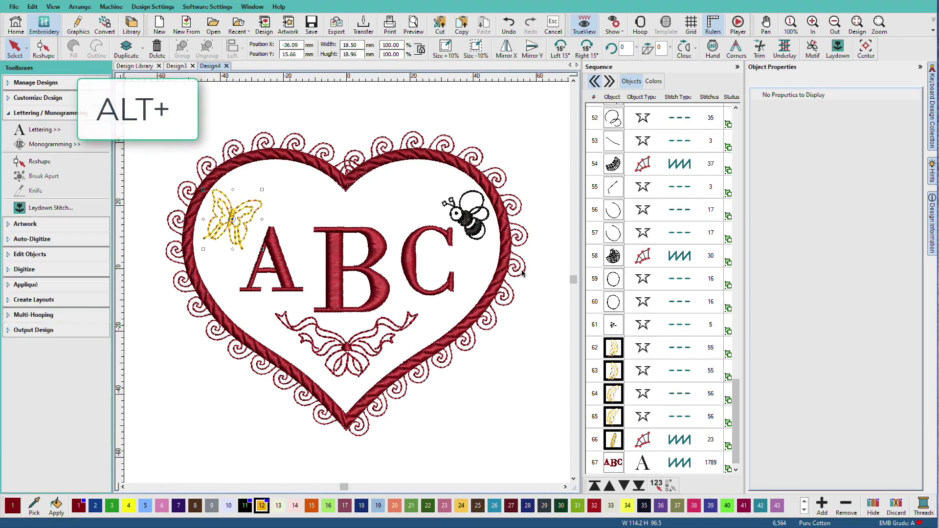
{"action": "left_click", "coordinate": [522, 273], "text": "alt"}
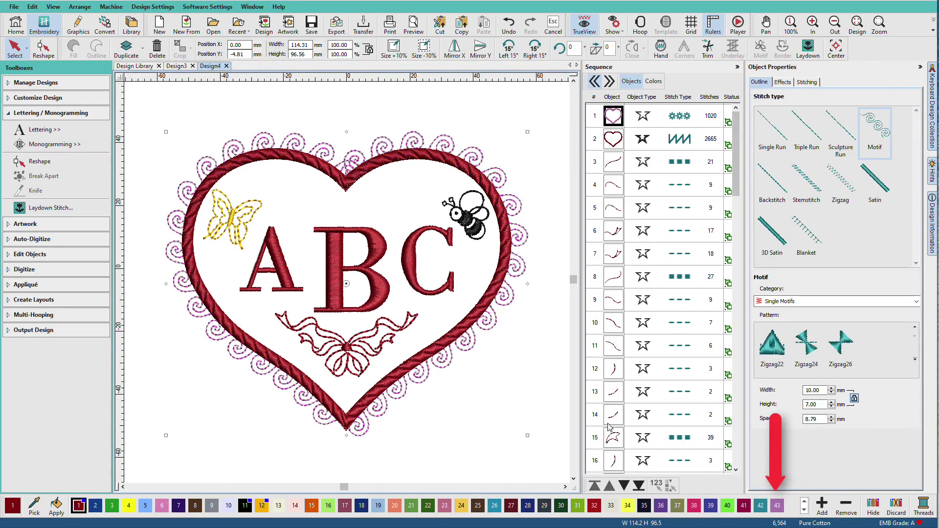
{"action": "left_click", "coordinate": [494, 293], "text": "alt"}
{"action": "left_click", "coordinate": [494, 294], "text": "alt"}
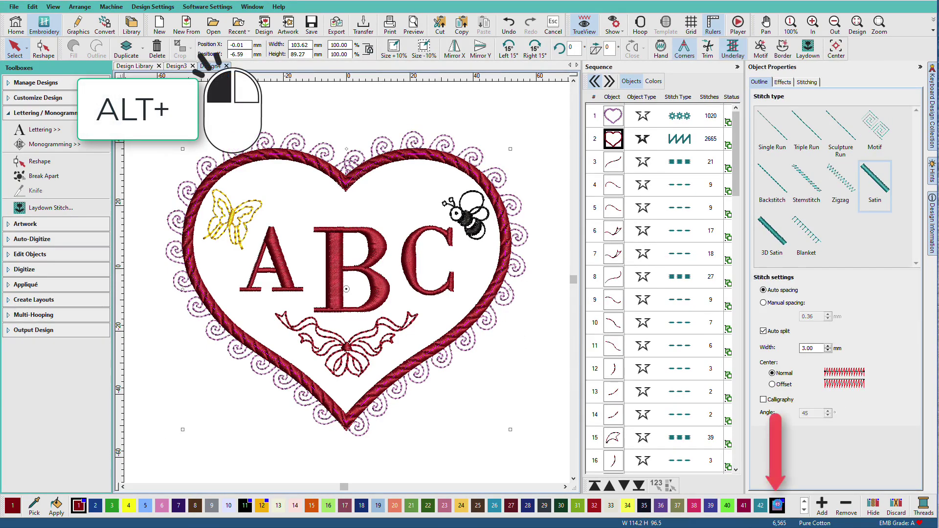
{"action": "left_click", "coordinate": [778, 505]}
{"action": "key", "text": "Escape"}
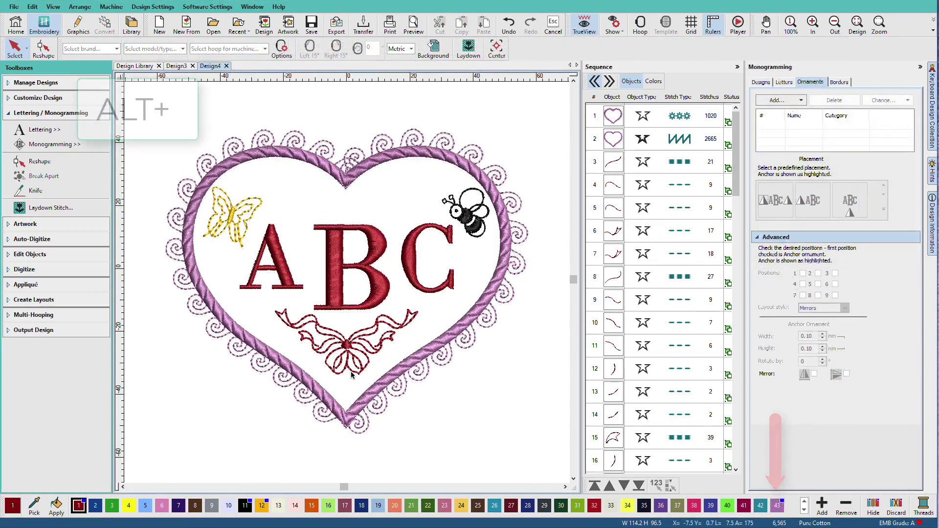
Recolour the bow pink (swatch 6) and the ABC lettering purple (swatch 36)
{"action": "left_click", "coordinate": [350, 371], "text": "alt"}
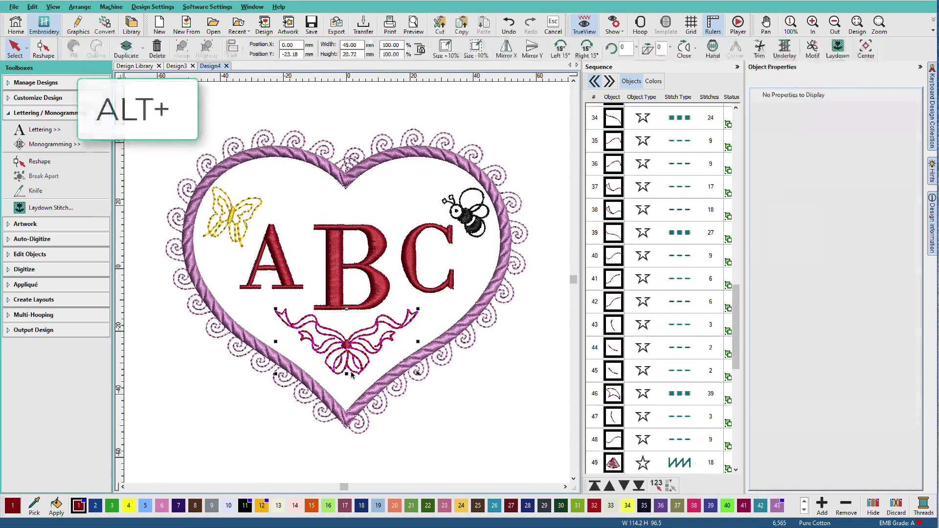
{"action": "left_click", "coordinate": [162, 505]}
{"action": "left_click", "coordinate": [389, 325]}
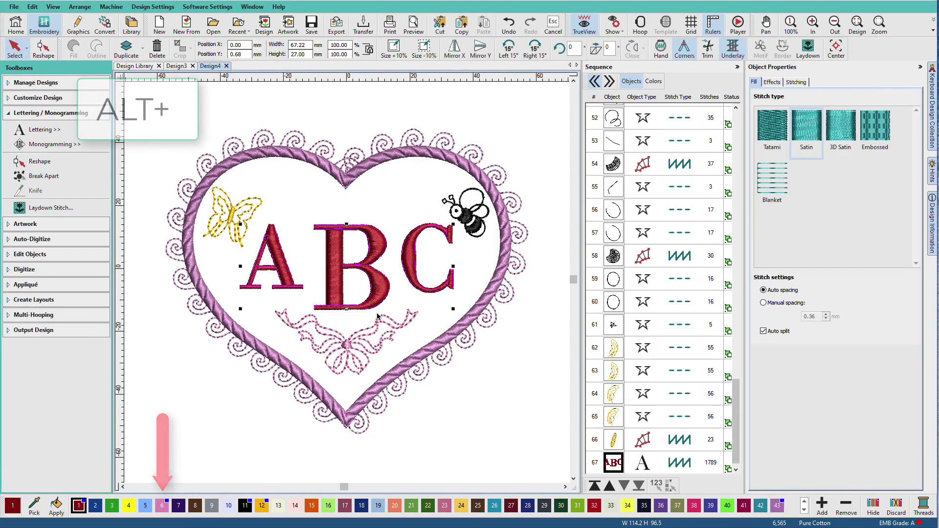
{"action": "left_click", "coordinate": [162, 508], "text": "alt"}
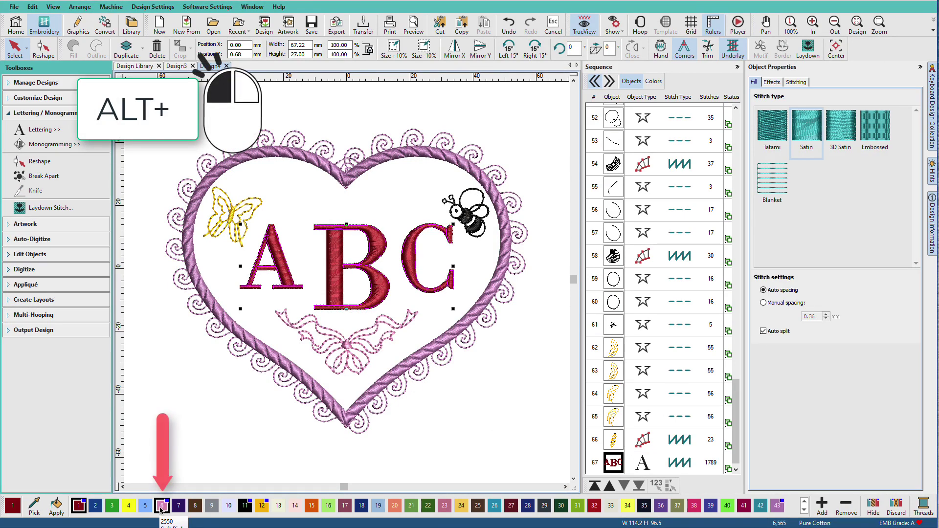
{"action": "left_click", "coordinate": [474, 378]}
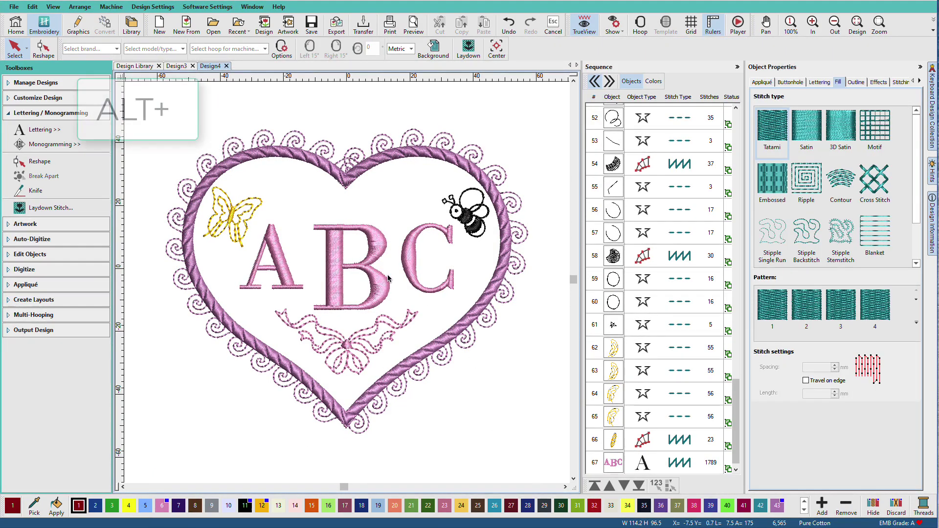
{"action": "left_click", "coordinate": [388, 304], "text": "alt"}
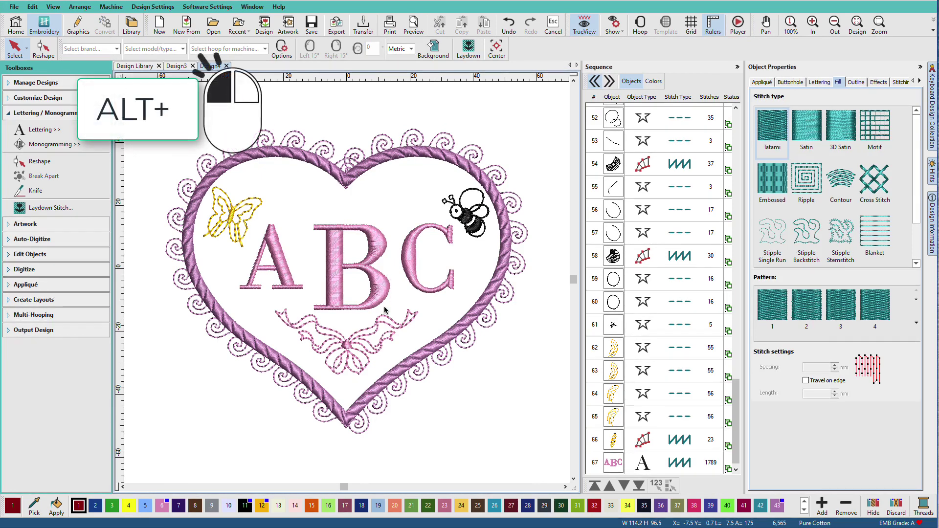
{"action": "left_click", "coordinate": [661, 510]}
{"action": "left_click", "coordinate": [518, 407]}
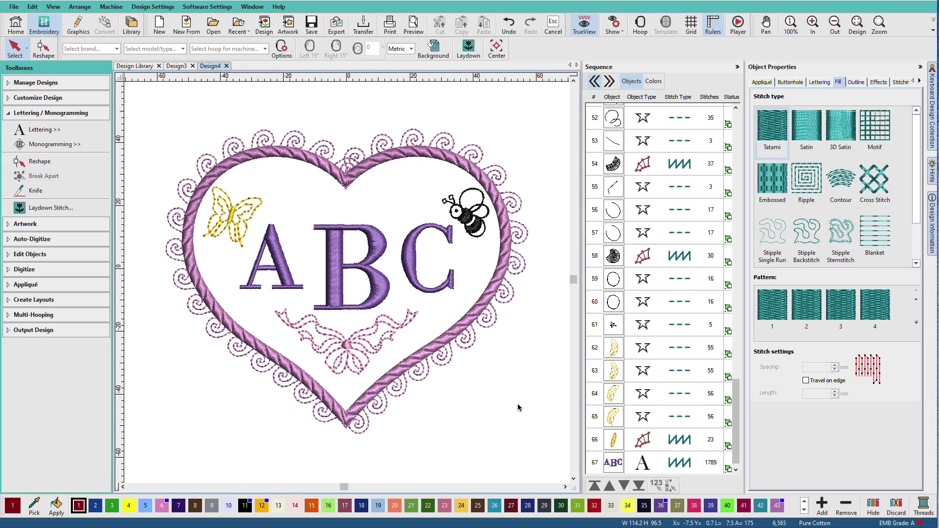